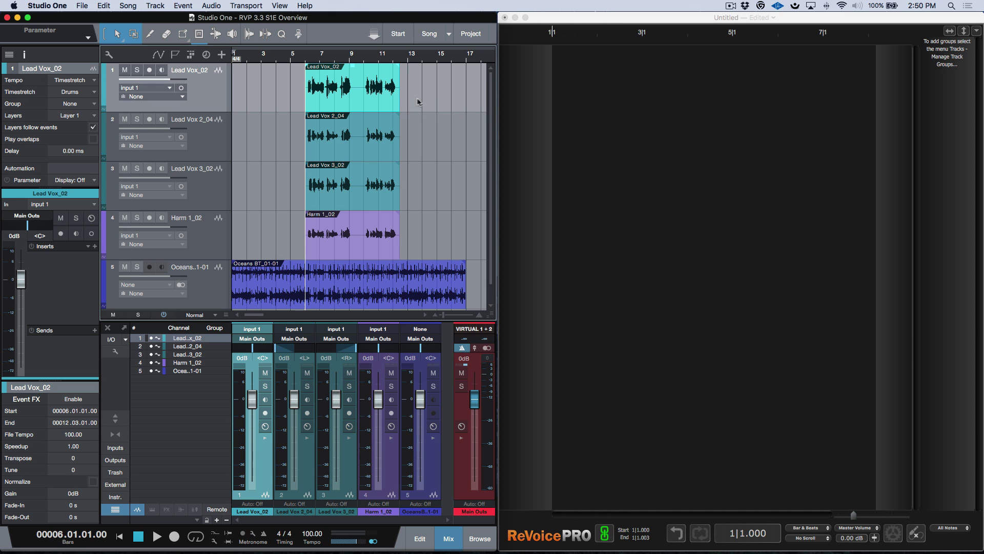
- Select and solo the Lead Vox_02 event, audition it from bar 6, then switch to ReVoice Pro
{"action": "left_click_drag", "start_coordinate": [420, 103], "coordinate": [359, 108]}
{"action": "left_click", "coordinate": [360, 108]}
{"action": "key", "text": "s"}
{"action": "key", "text": "space"}
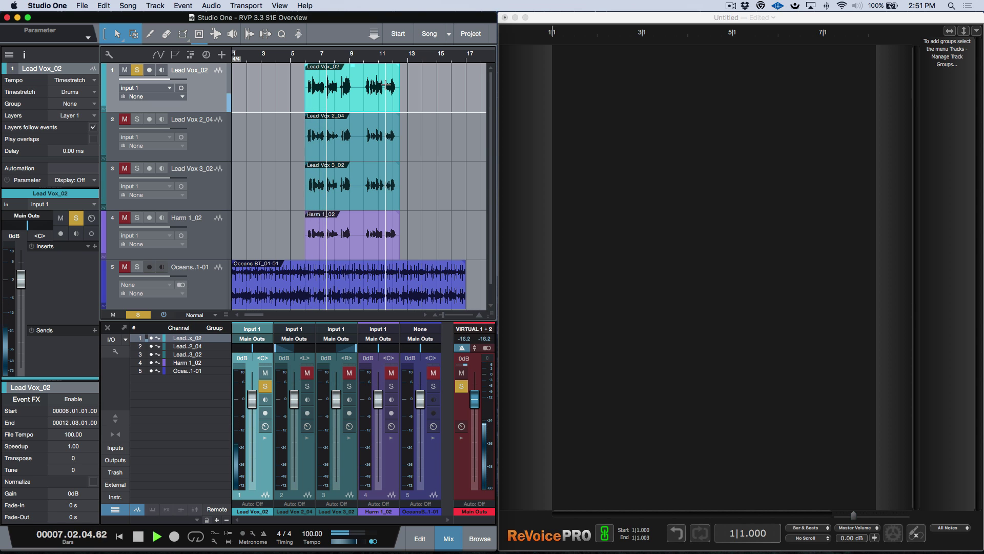
{"action": "key", "text": "space"}
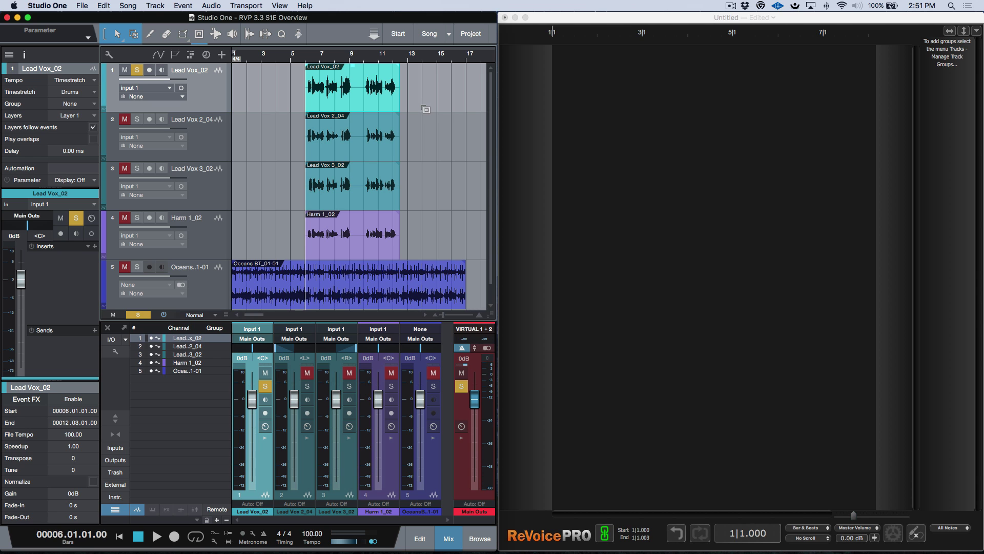
{"action": "left_click", "coordinate": [629, 14]}
- Add a new ReVoice Pro track holding the Lead Vox_02 audio
{"action": "right_click", "coordinate": [630, 145]}
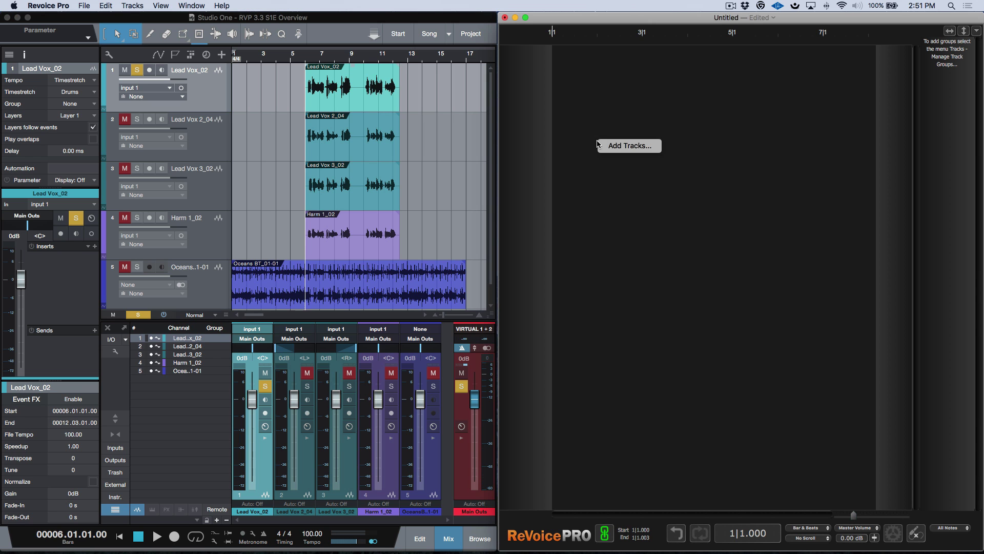
{"action": "left_click", "coordinate": [631, 146]}
{"action": "left_click", "coordinate": [813, 59]}
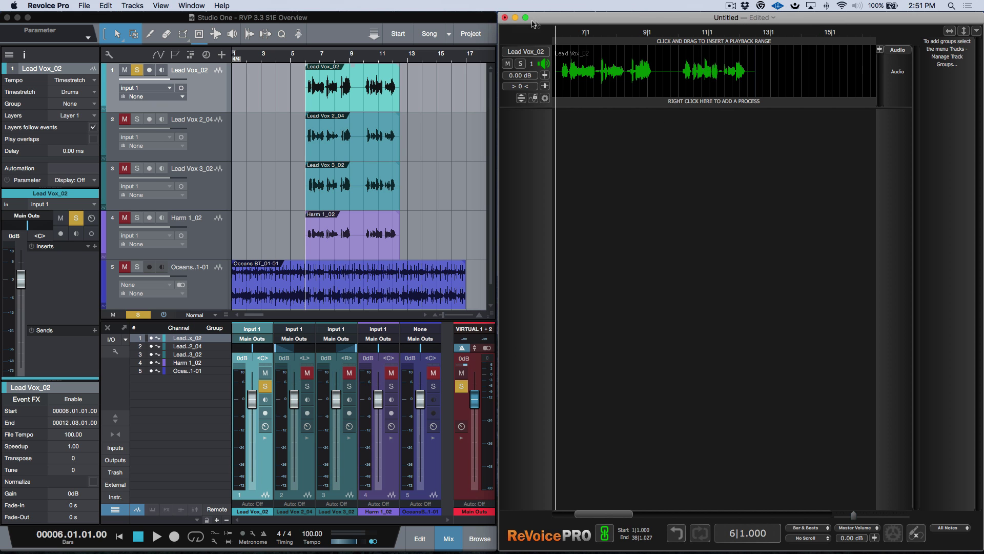
- Maximise the window, expand the vocal lane, zoom in from bar 6, and bring up the region menu
{"action": "double_click", "coordinate": [561, 22]}
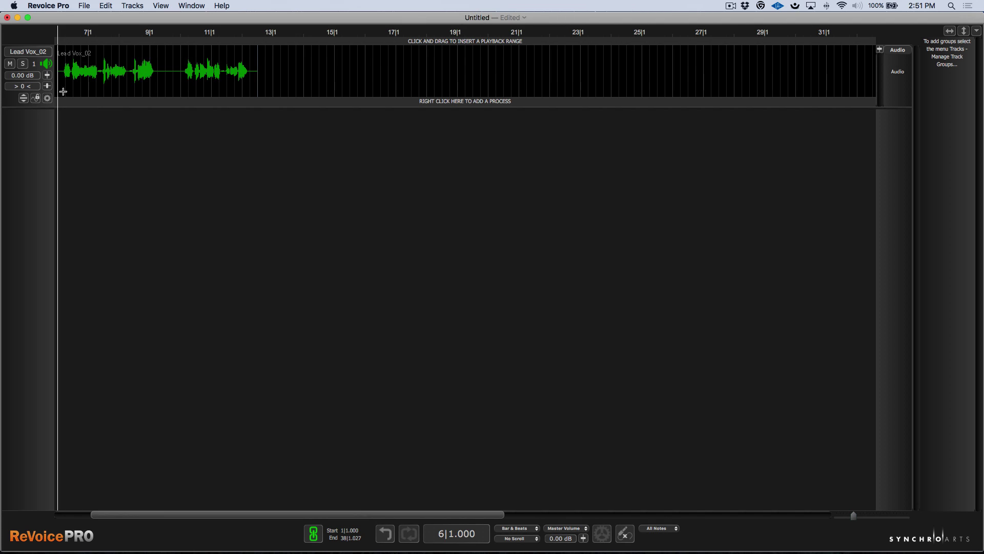
{"action": "left_click", "coordinate": [23, 98]}
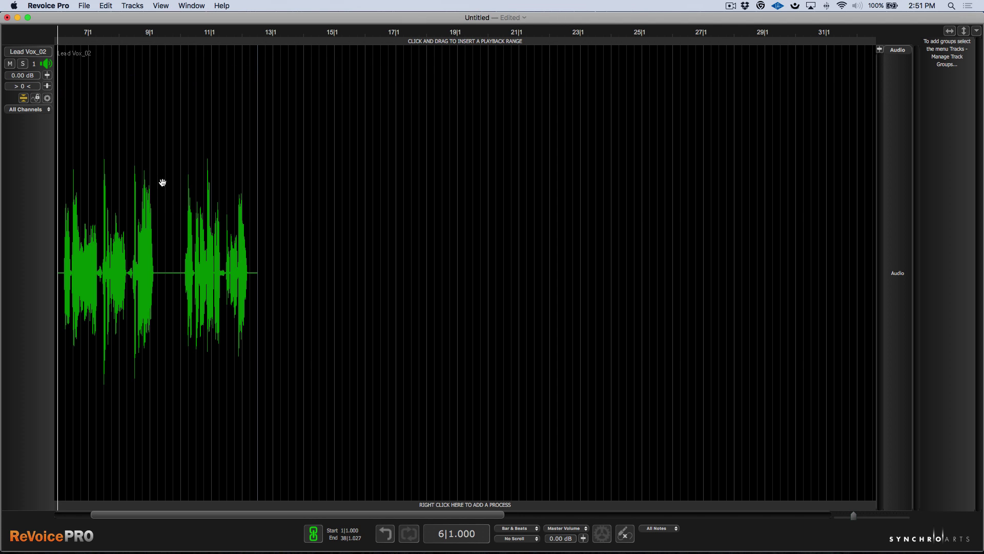
{"action": "key", "text": "super+bracketright"}
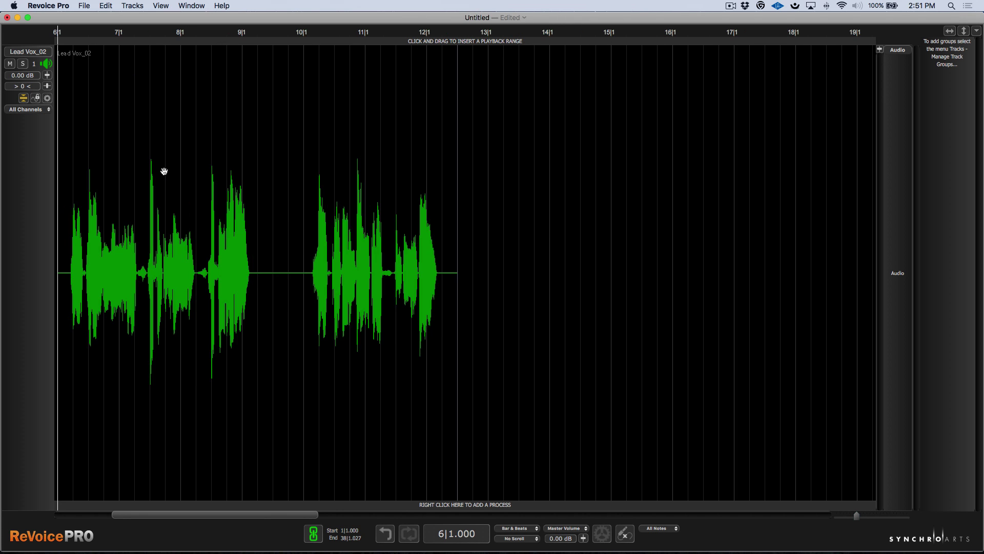
{"action": "right_click", "coordinate": [211, 174]}
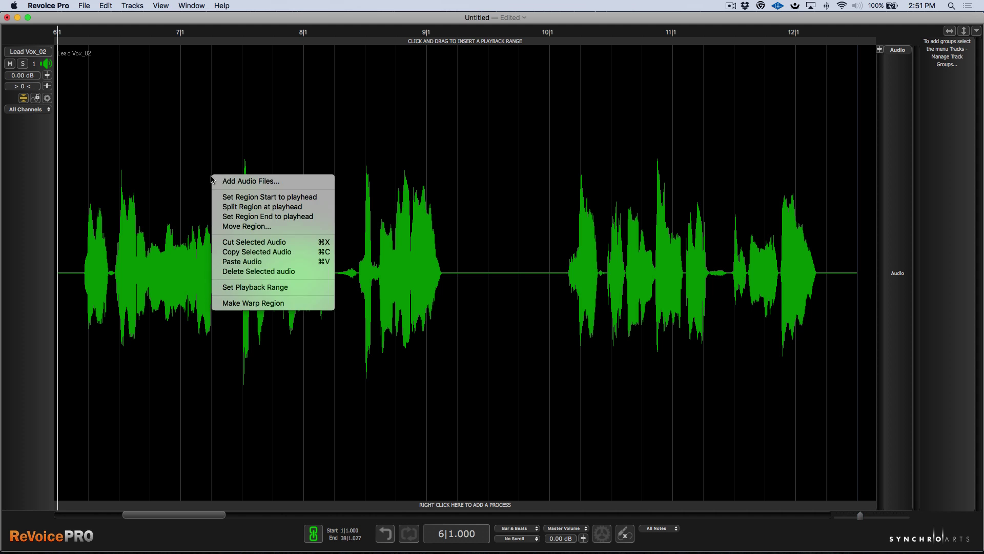
- Convert the vocal into a Warp region, zoom in on bars 6–9, and play it
{"action": "left_click", "coordinate": [262, 304]}
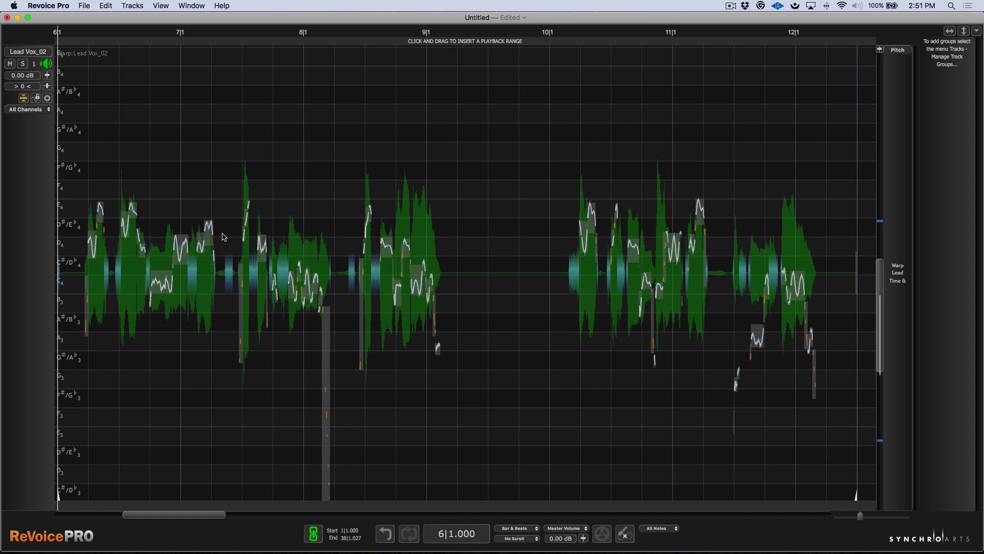
{"action": "key", "text": "super+bracketright"}
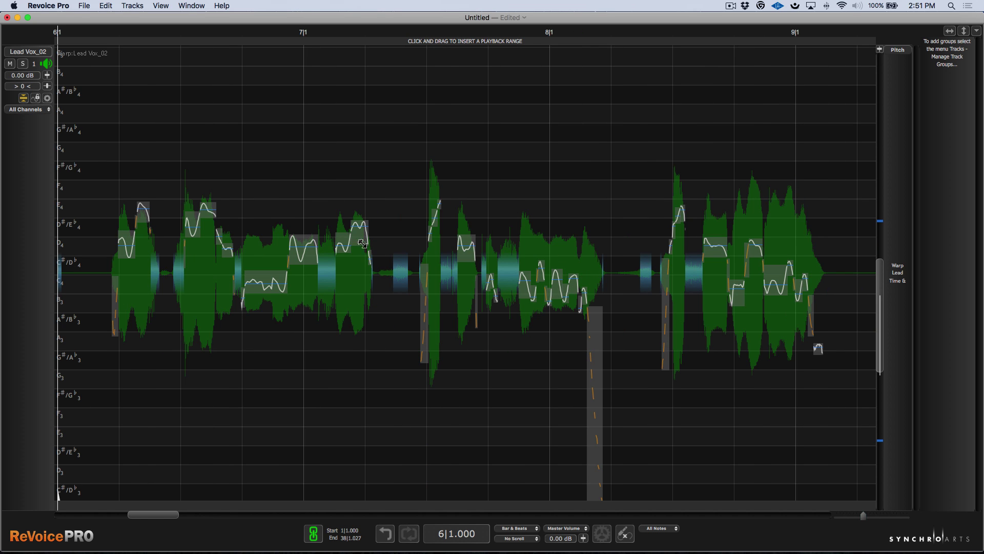
{"action": "key", "text": "space"}
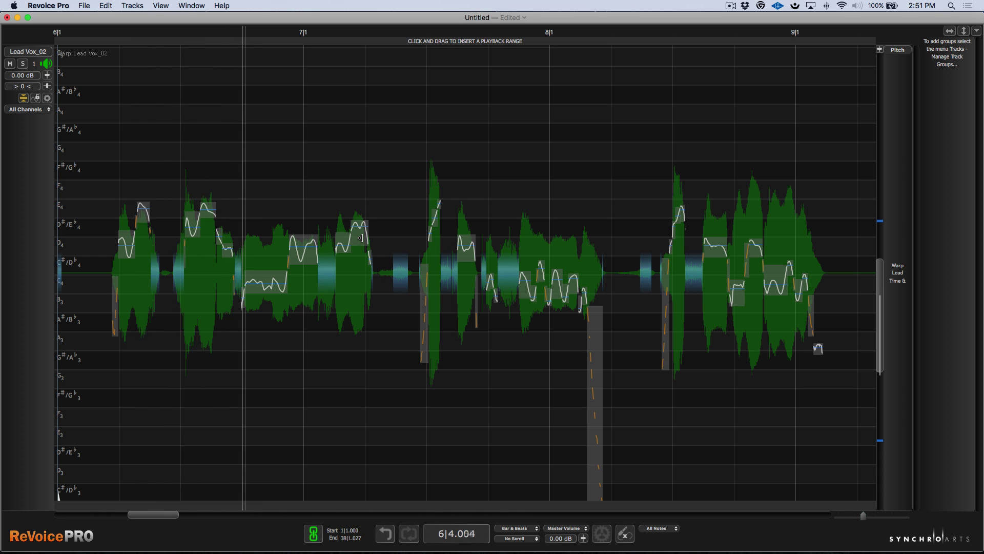
- Raise the flat note up to E4 and replay the phrase from bar 7
{"action": "left_click_drag", "start_coordinate": [360, 236], "coordinate": [362, 223]}
{"action": "key", "text": "space"}
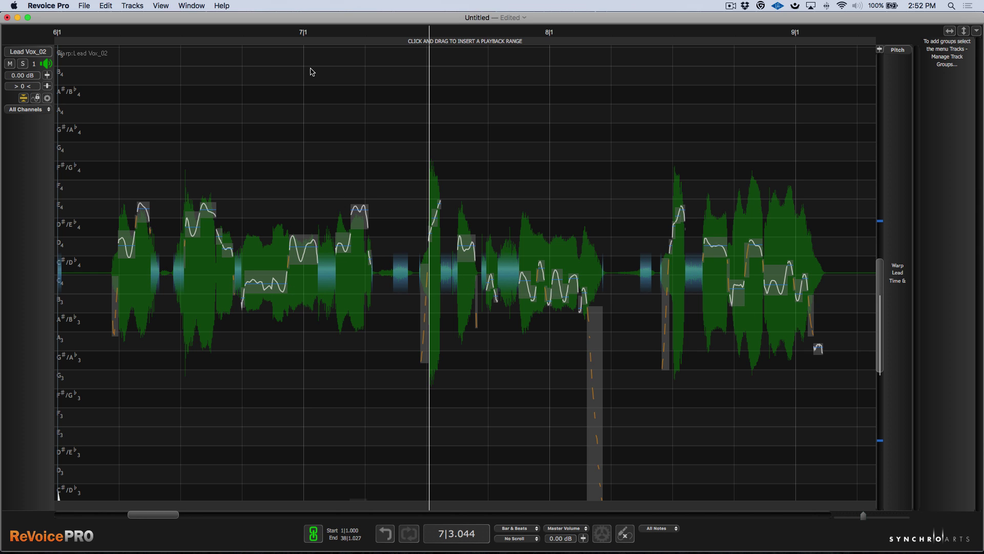
{"action": "left_click", "coordinate": [307, 29]}
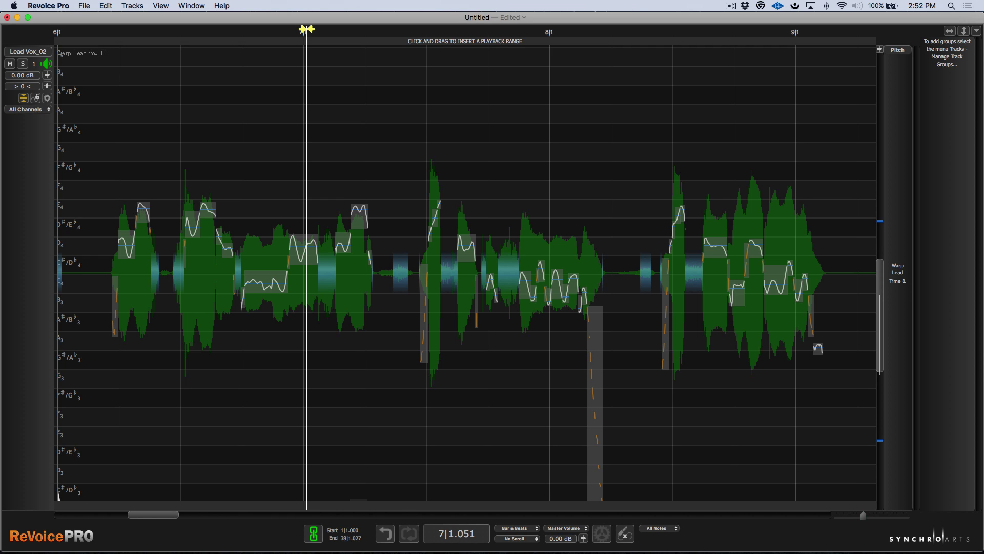
{"action": "key", "text": "space"}
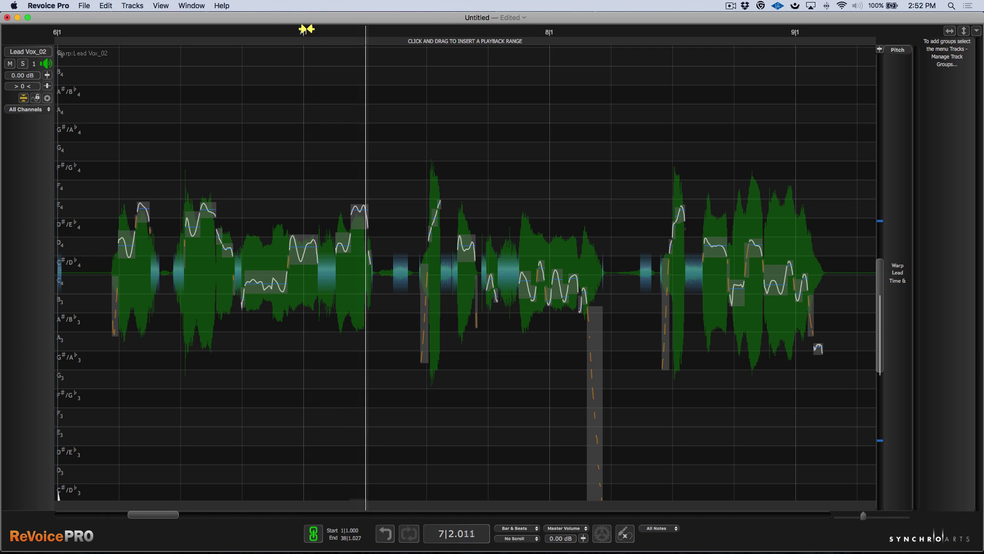
{"action": "left_click", "coordinate": [307, 31]}
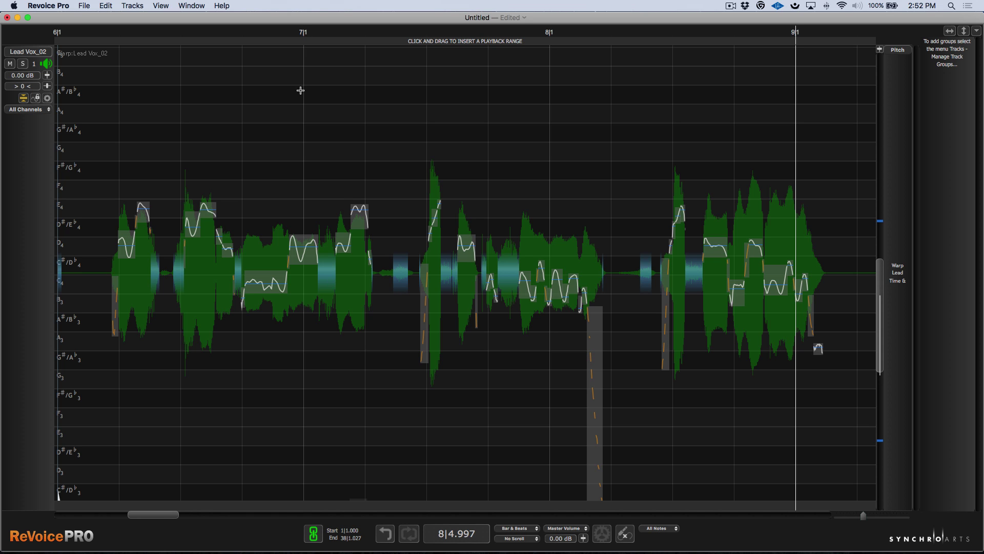
- Switch the warp display to Level and stretch the level curves vertically
{"action": "key", "text": "l"}
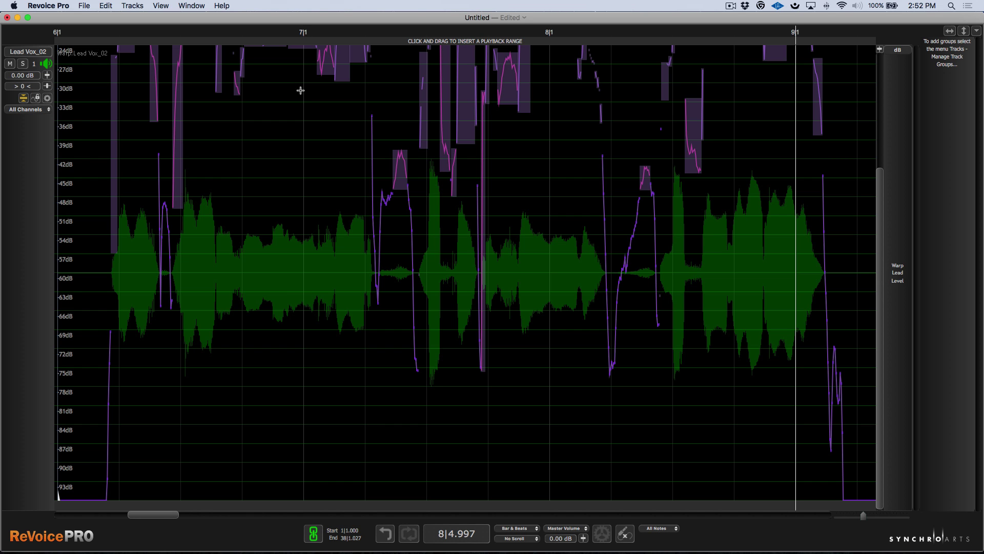
{"action": "left_click_drag", "start_coordinate": [879, 230], "coordinate": [880, 109]}
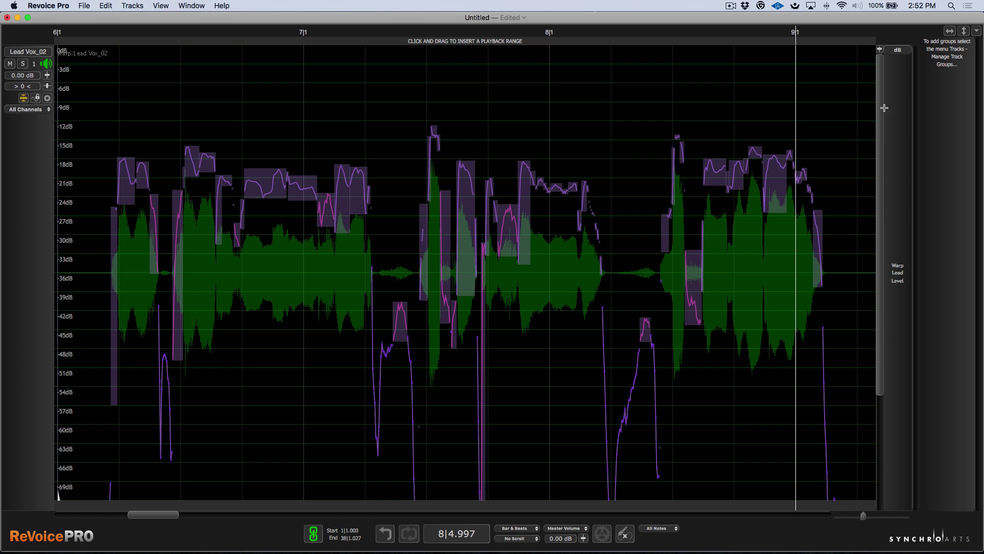
{"action": "left_click", "coordinate": [880, 49]}
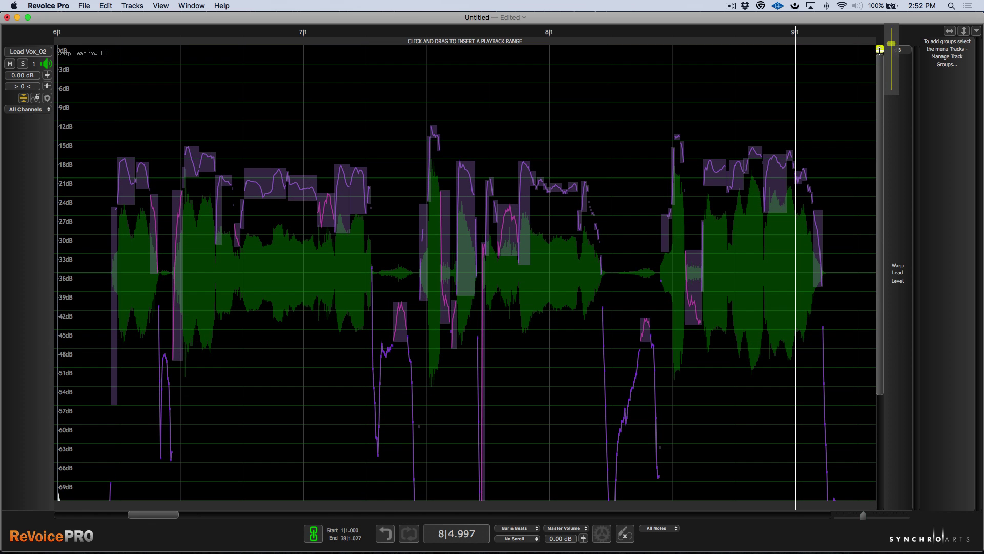
{"action": "mouse_move", "coordinate": [892, 44]}
{"action": "left_mouse_down"}
{"action": "mouse_move", "coordinate": [891, 57]}
{"action": "mouse_move", "coordinate": [892, 29]}
{"action": "left_mouse_up"}
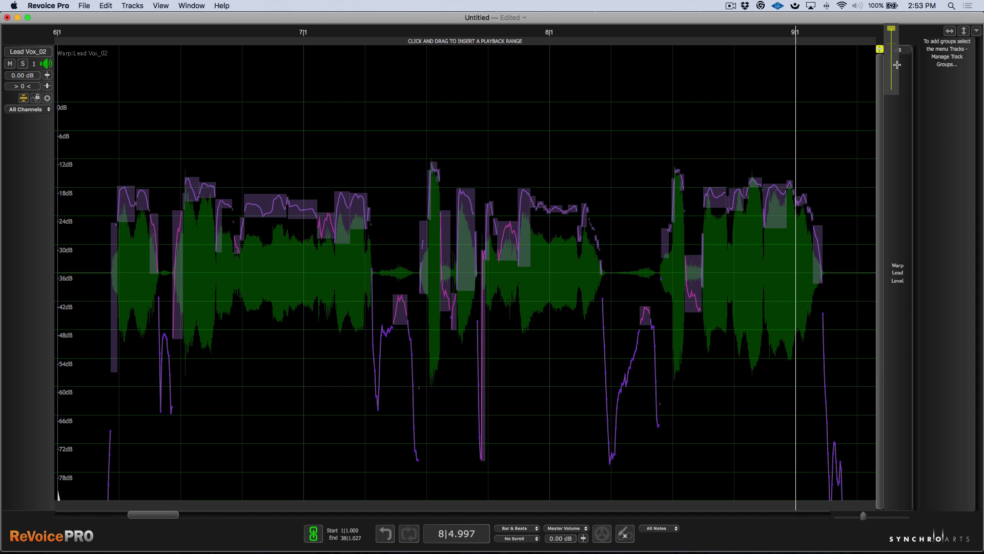
- Audition bars 7–8 and select the bar-8 sibilant level block reading -31.012 dB
{"action": "left_click", "coordinate": [314, 32]}
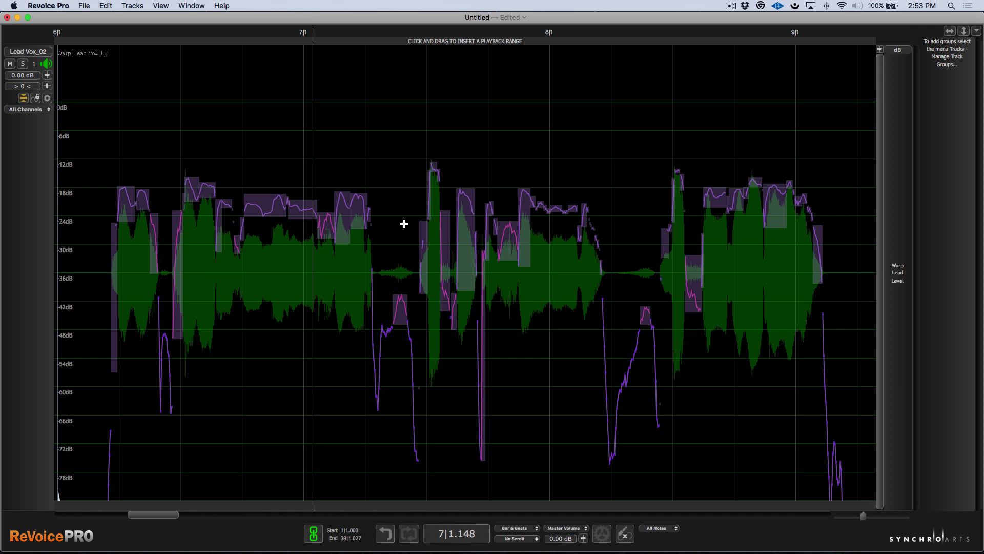
{"action": "key", "text": "space"}
{"action": "key", "text": "space"}
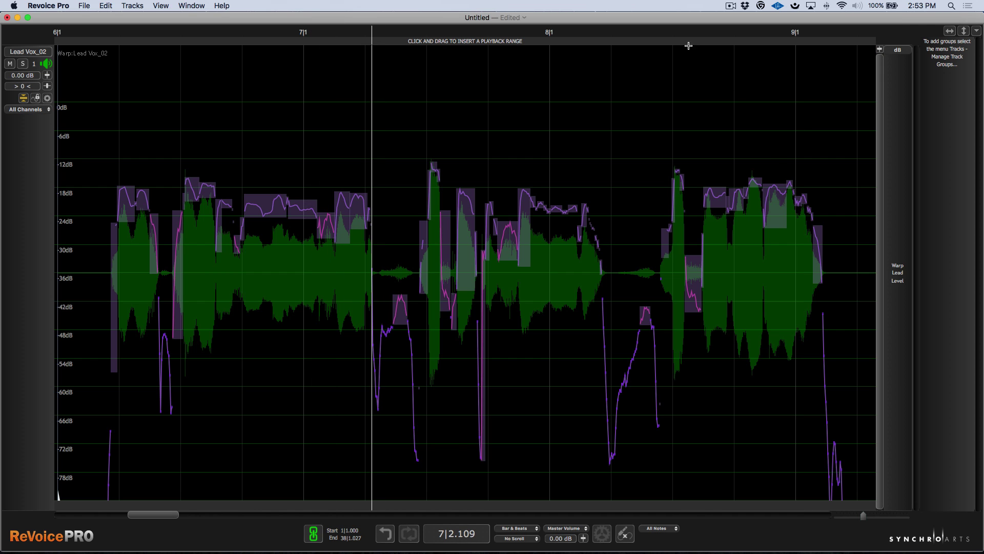
{"action": "left_click", "coordinate": [673, 32]}
{"action": "key", "text": "space"}
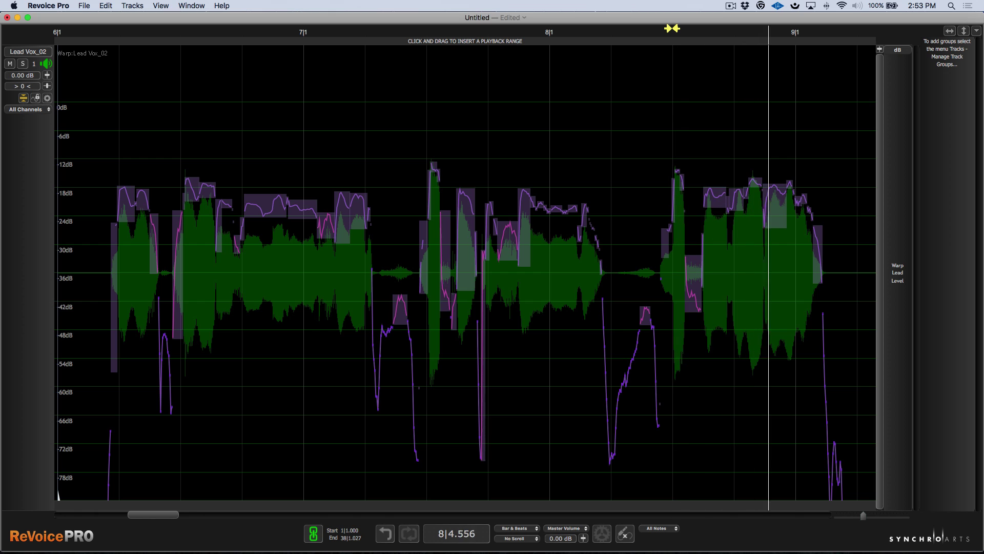
{"action": "key", "text": "space"}
{"action": "left_click", "coordinate": [477, 34]}
{"action": "key", "text": "space"}
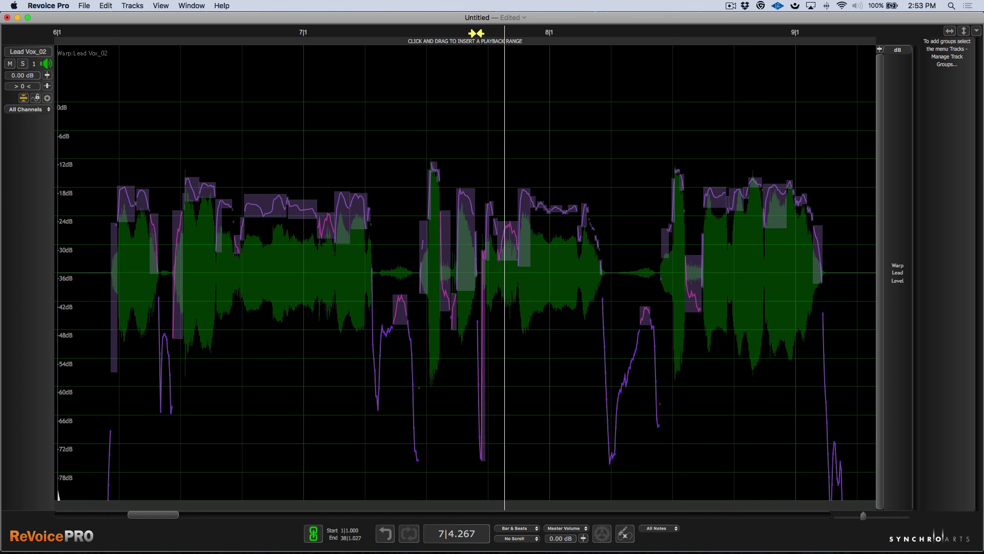
{"action": "key", "text": "space"}
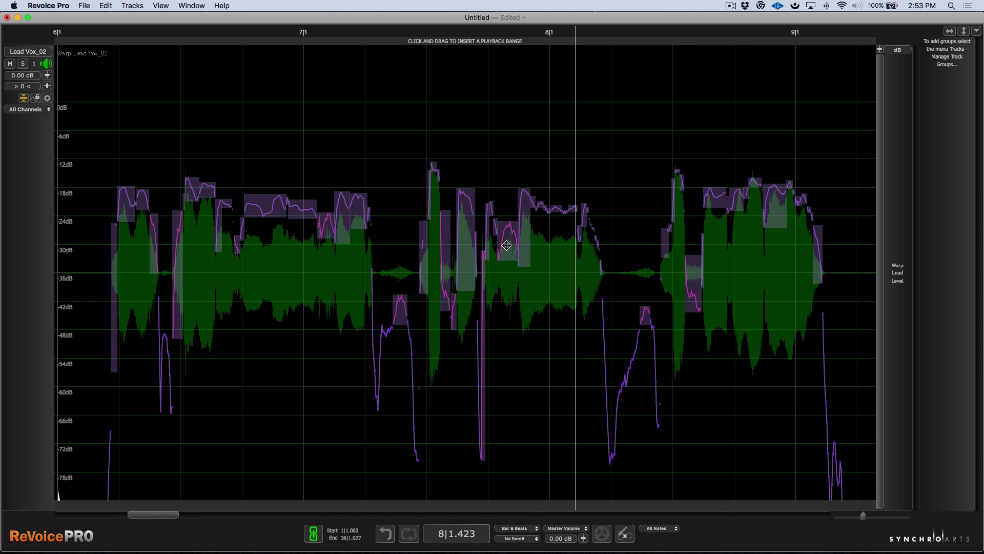
{"action": "left_click", "coordinate": [506, 245]}
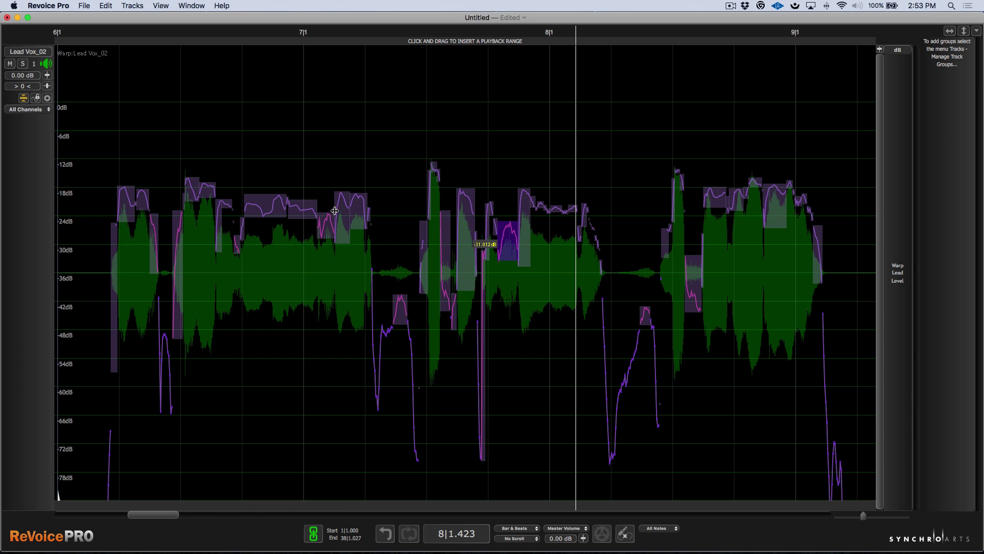
- Lower the level block just after bar 7, comparing with undo/redo, then revert it to -26.555 dB
{"action": "left_click", "coordinate": [327, 225]}
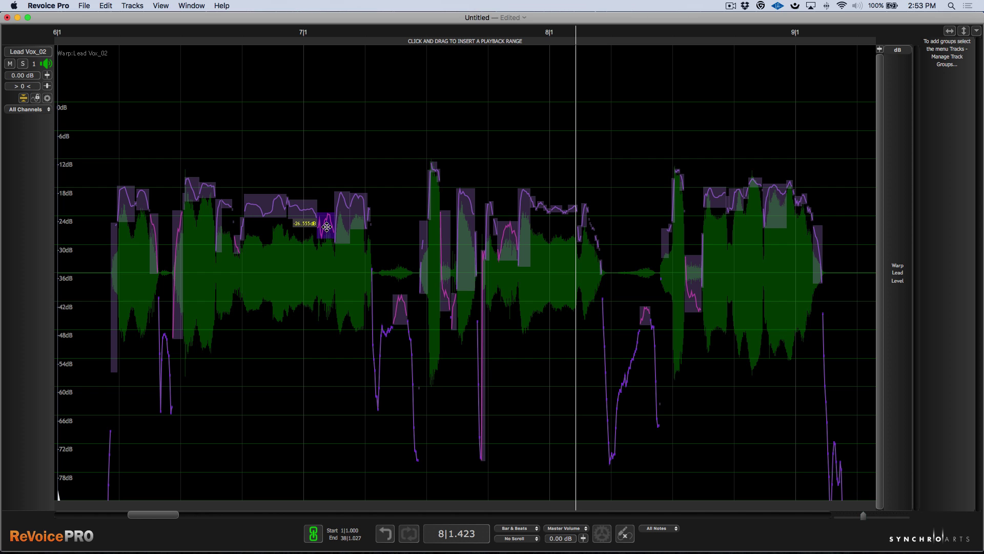
{"action": "left_click_drag", "start_coordinate": [327, 227], "coordinate": [326, 236]}
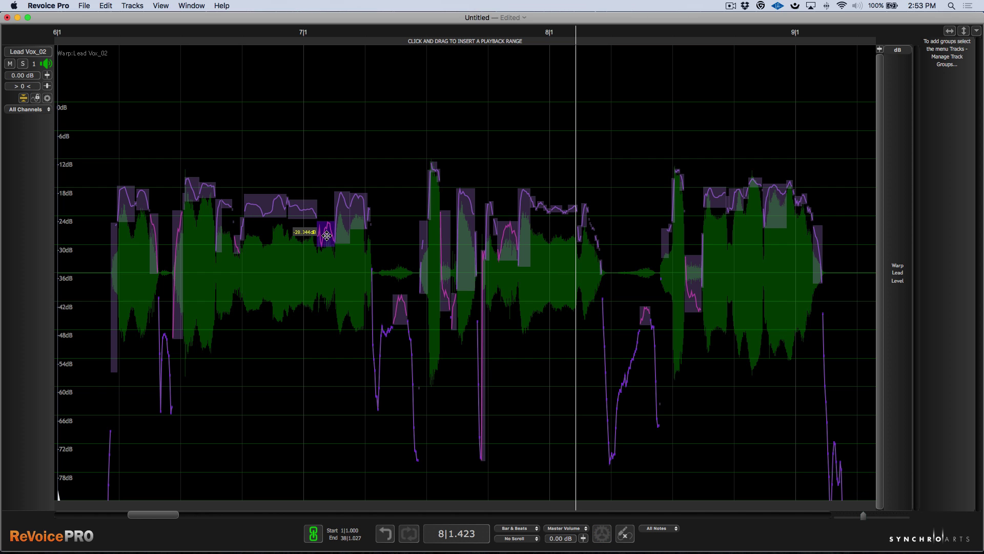
{"action": "left_click", "coordinate": [324, 30]}
{"action": "key", "text": "t"}
{"action": "key", "text": "t"}
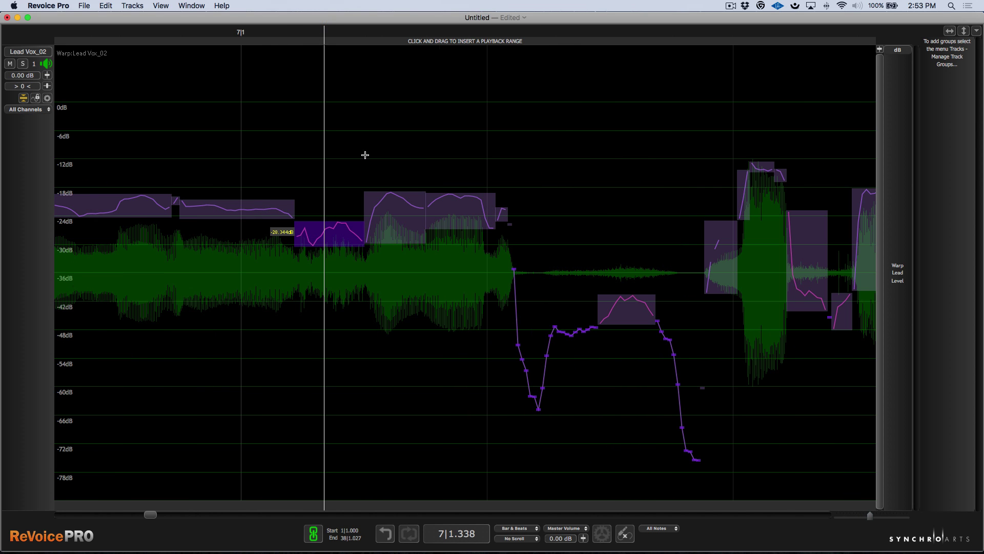
{"action": "key", "text": "super+z"}
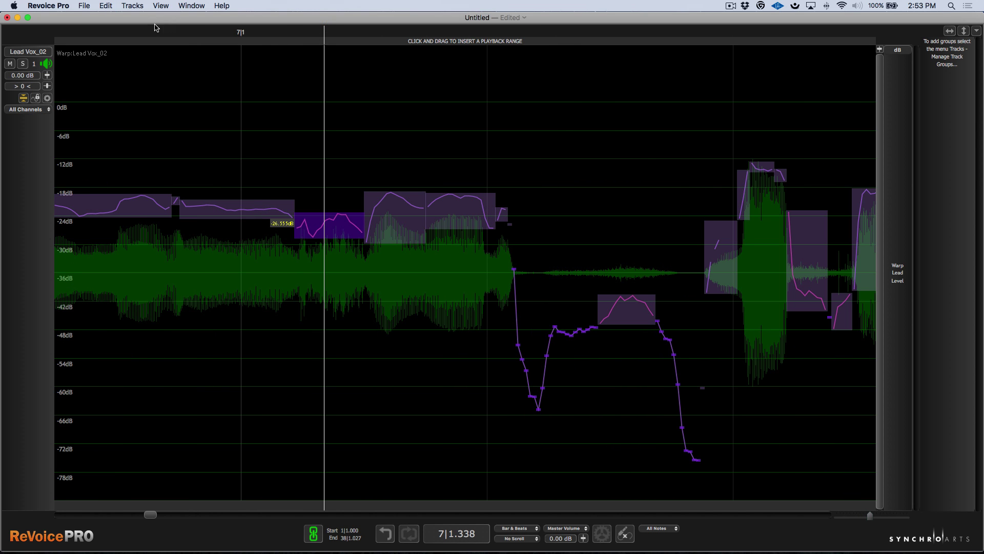
{"action": "left_click", "coordinate": [152, 28]}
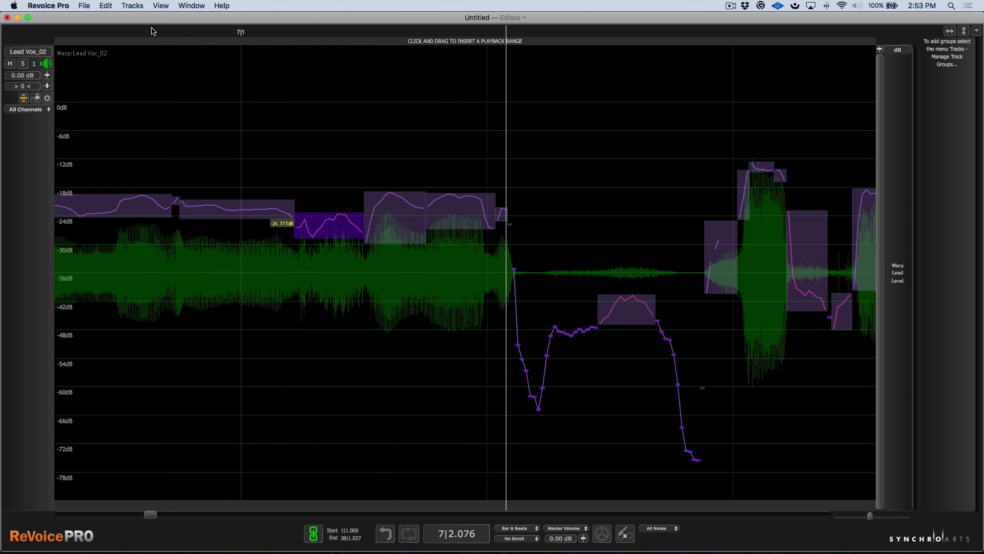
{"action": "key", "text": "super+shift+z"}
{"action": "left_click", "coordinate": [152, 29]}
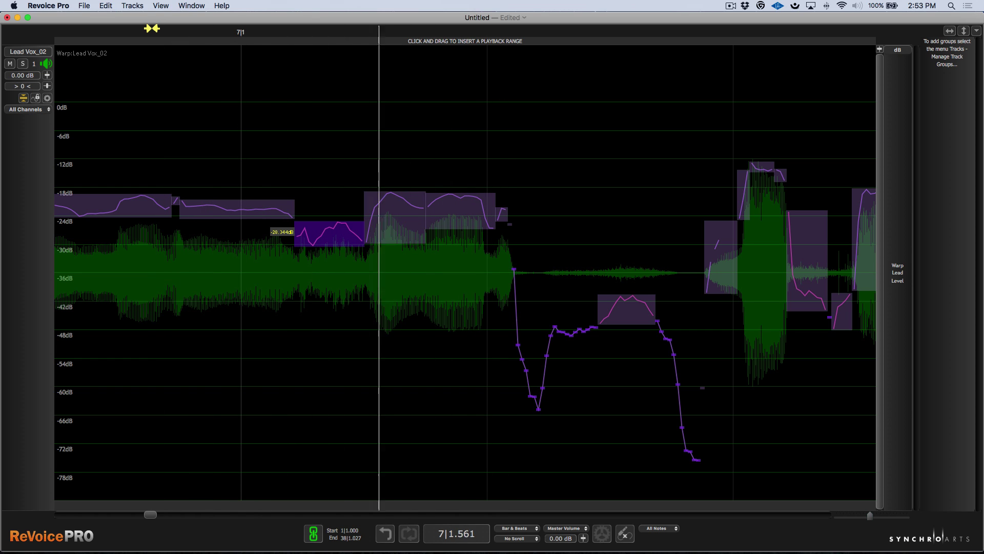
{"action": "key", "text": "super+z"}
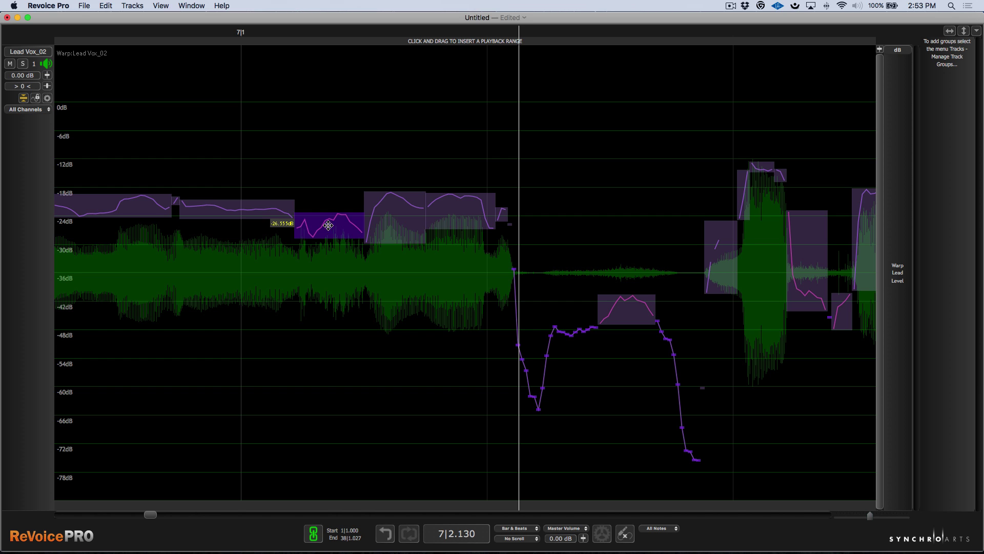
- Lower the block after bar 7 to -29.555 dB, comparing against the original during playback
{"action": "left_click_drag", "start_coordinate": [328, 225], "coordinate": [332, 236]}
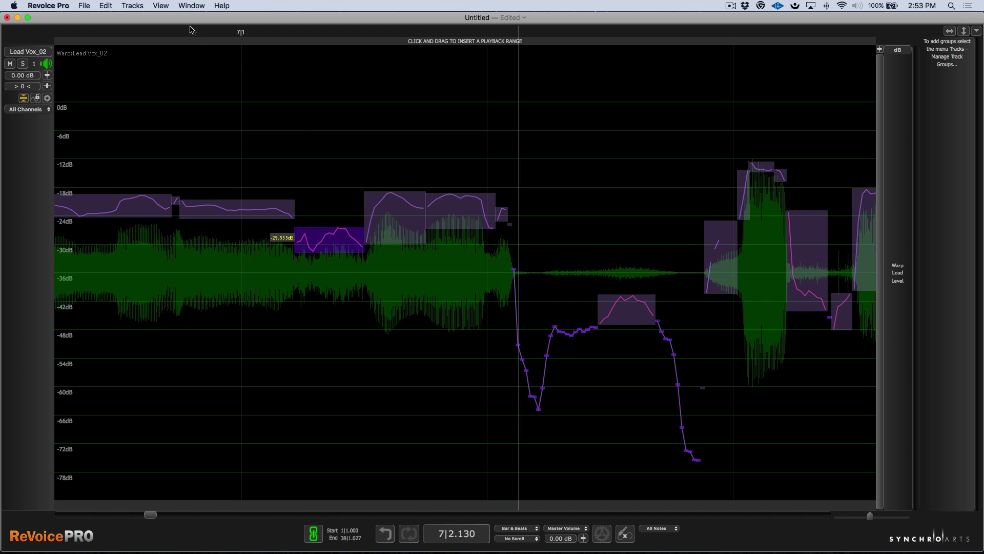
{"action": "left_click", "coordinate": [147, 31]}
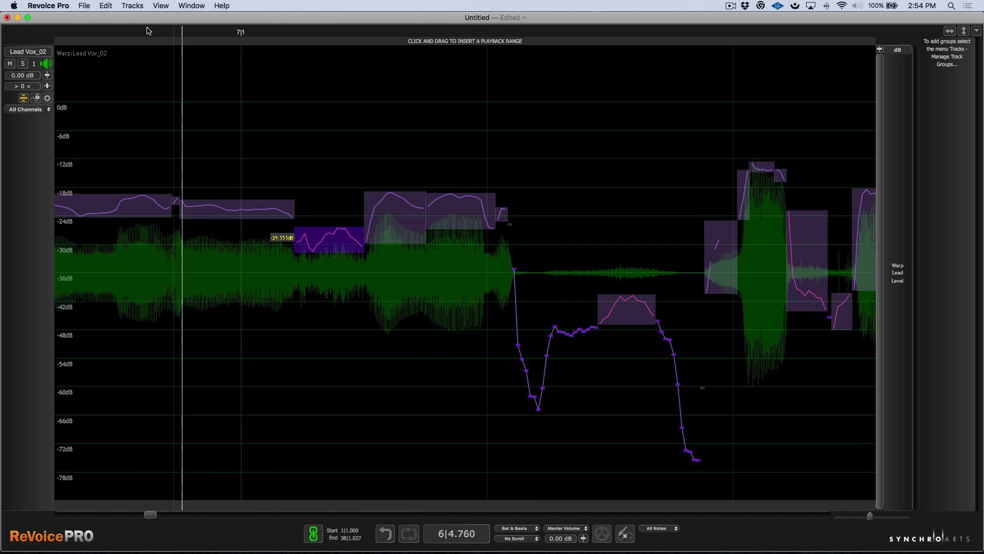
{"action": "key", "text": "super+z"}
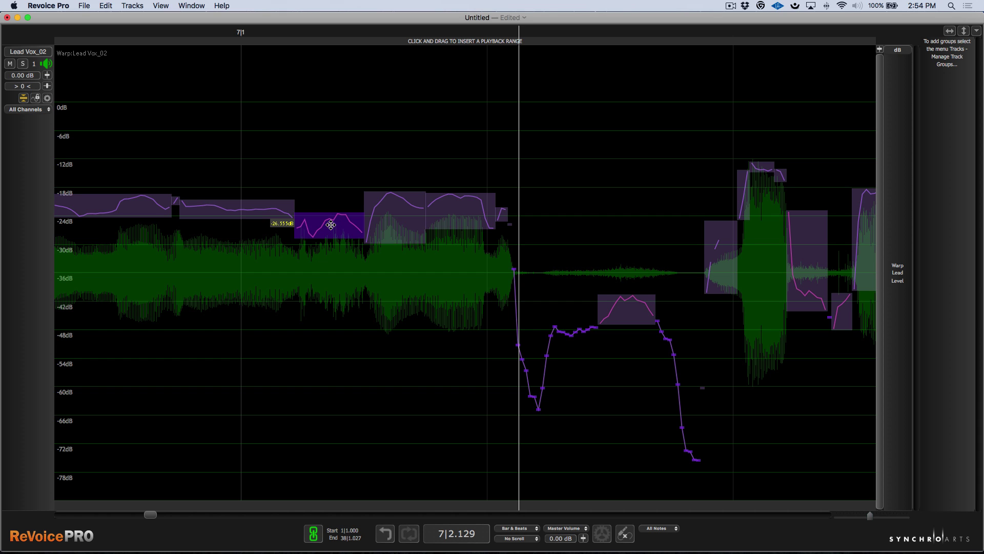
{"action": "key", "text": "Down"}
- Pull the breath level block in bar 6 down to about -52 dB
{"action": "key", "text": "super+minus"}
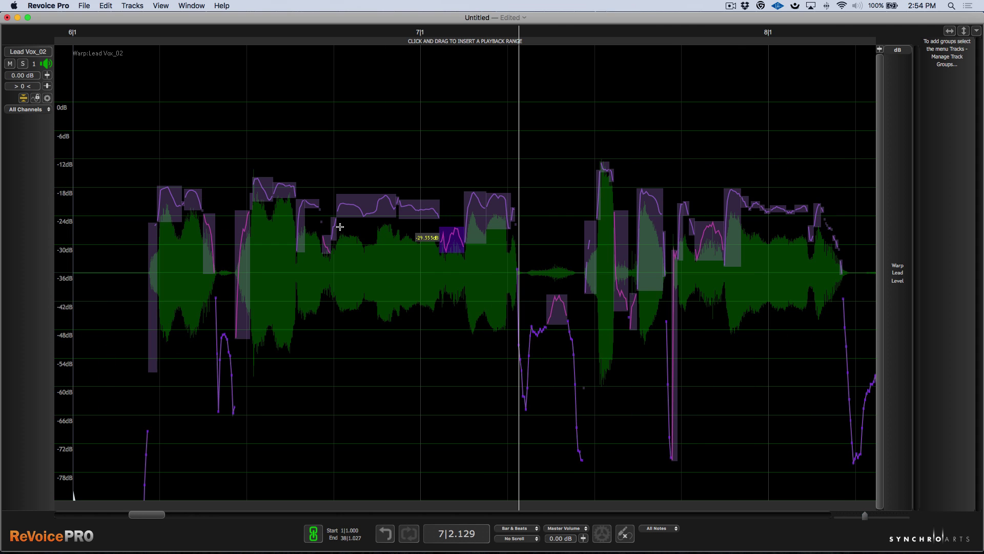
{"action": "left_click", "coordinate": [171, 31]}
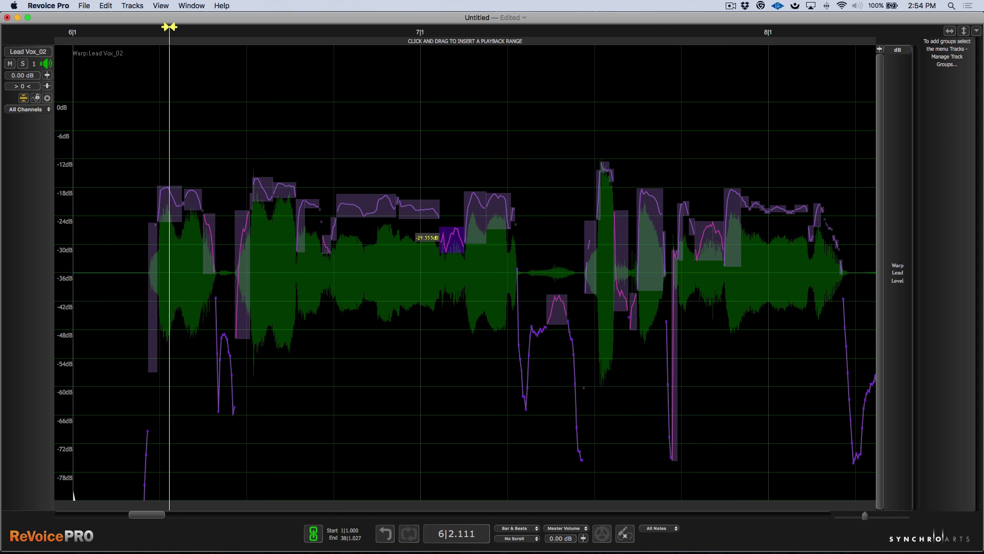
{"action": "key", "text": "space"}
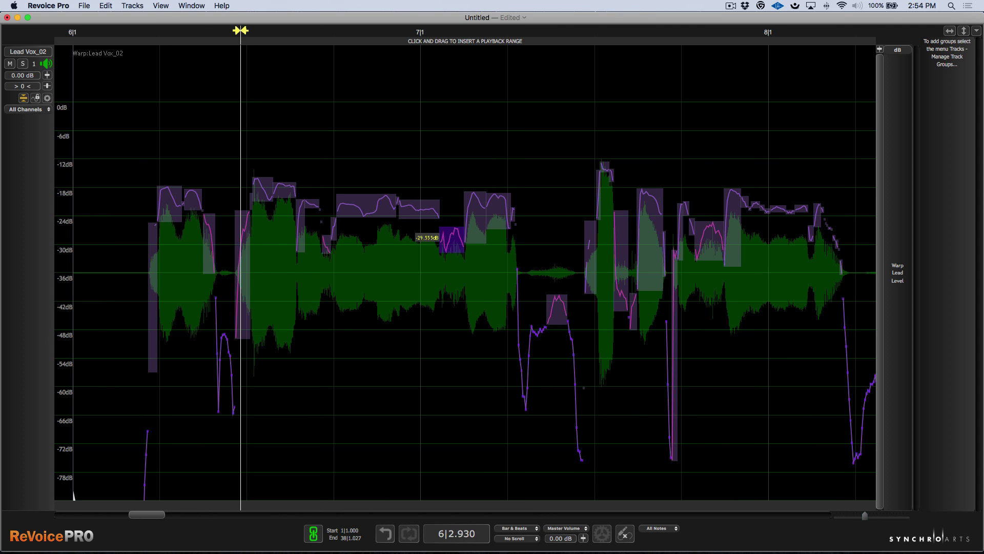
{"action": "key", "text": "super+equal"}
{"action": "left_click", "coordinate": [250, 264]}
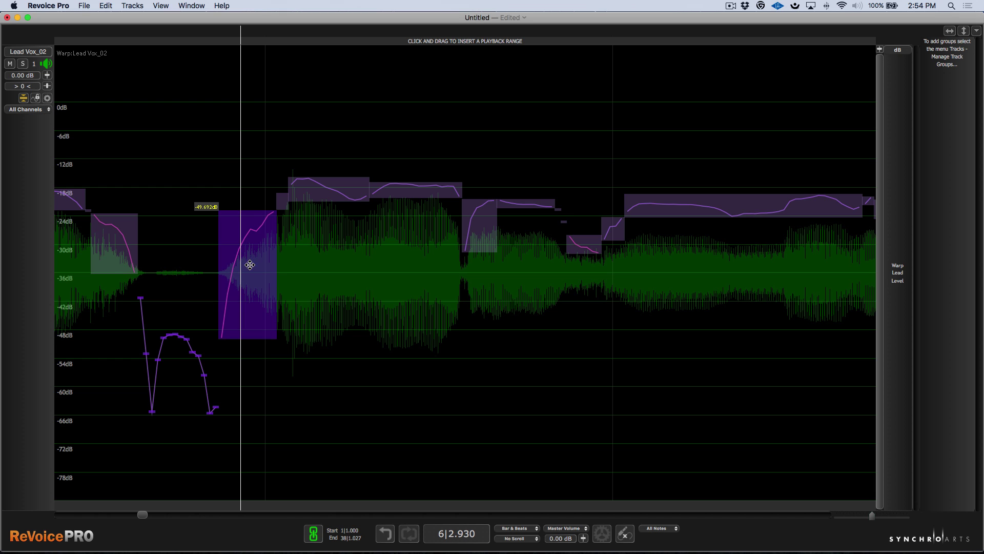
{"action": "left_click_drag", "start_coordinate": [249, 265], "coordinate": [250, 276]}
- Lower the quiet breath block after bar 7 by 3 dB and play it back
{"action": "key", "text": "super+minus"}
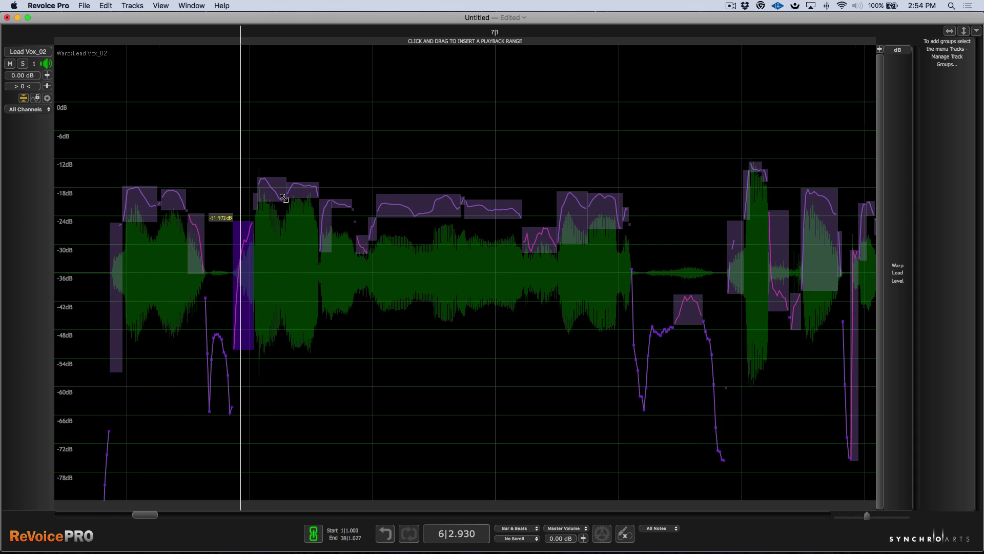
{"action": "key", "text": "super+minus"}
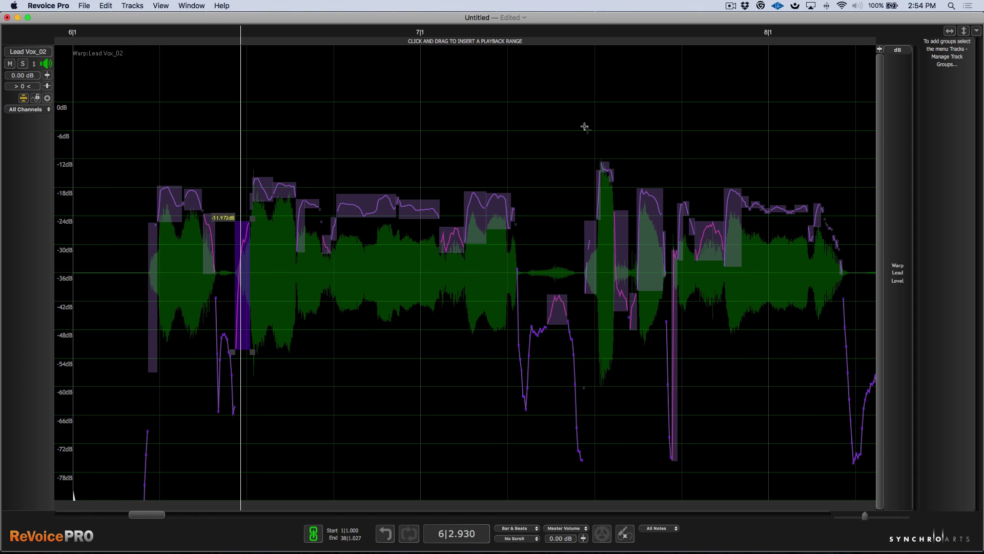
{"action": "left_click", "coordinate": [519, 31]}
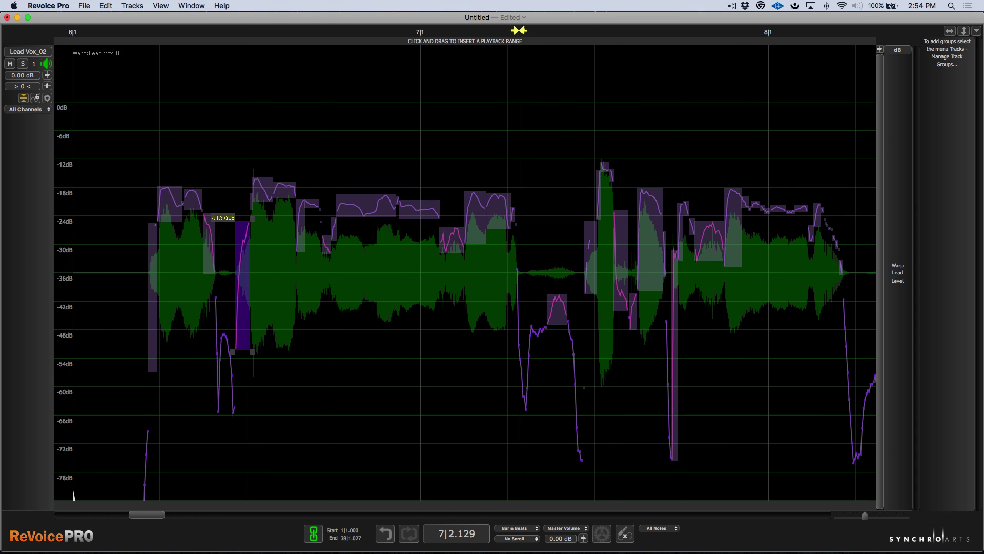
{"action": "left_click", "coordinate": [555, 307]}
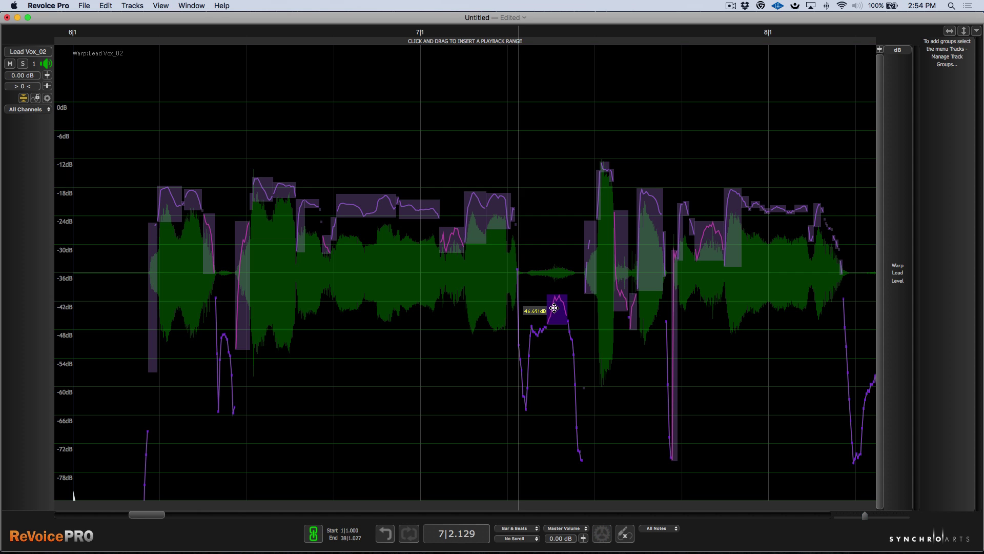
{"action": "key", "text": "Down"}
{"action": "key", "text": "Down"}
{"action": "key", "text": "Down"}
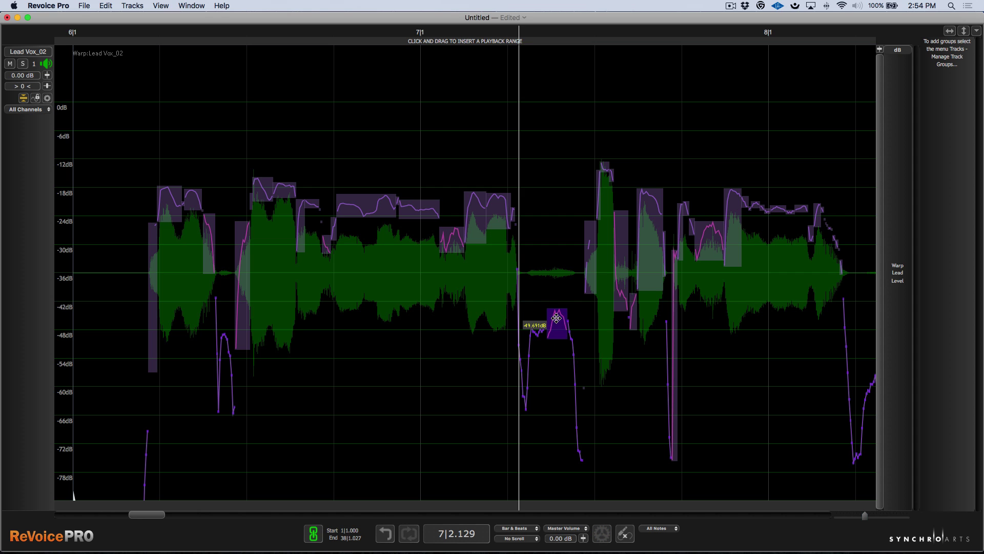
{"action": "key", "text": "space"}
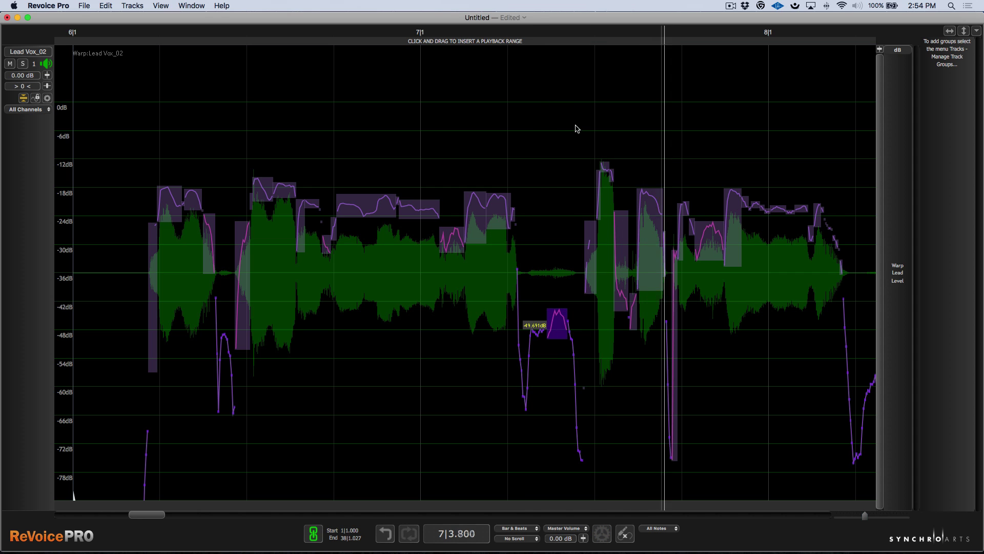
{"action": "key", "text": "space"}
- Lower the bar-8 sibilant block to -33.53 dB and the bar-7 breath block to about -51 dB
{"action": "left_click", "coordinate": [709, 244]}
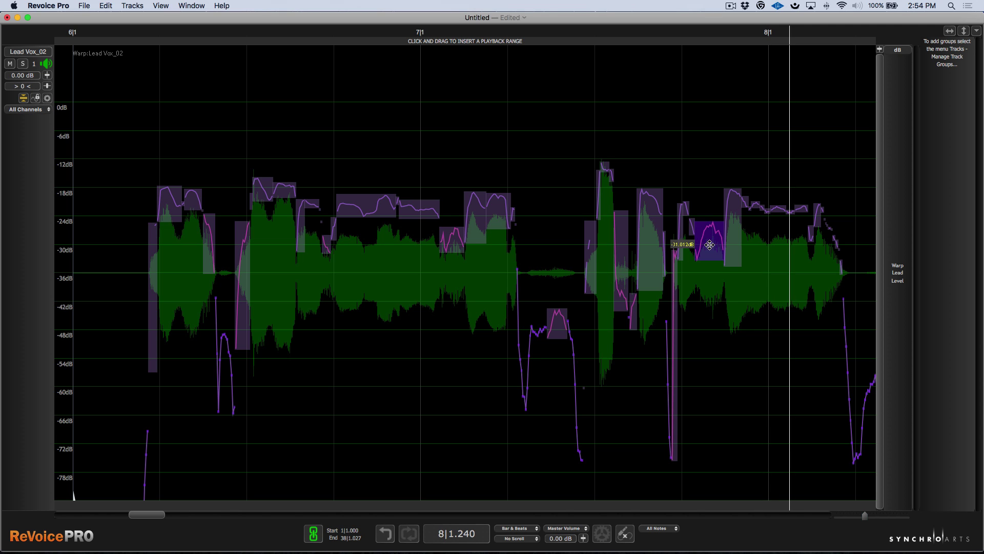
{"action": "key", "text": "Down"}
{"action": "key", "text": "Down"}
{"action": "key", "text": "Down"}
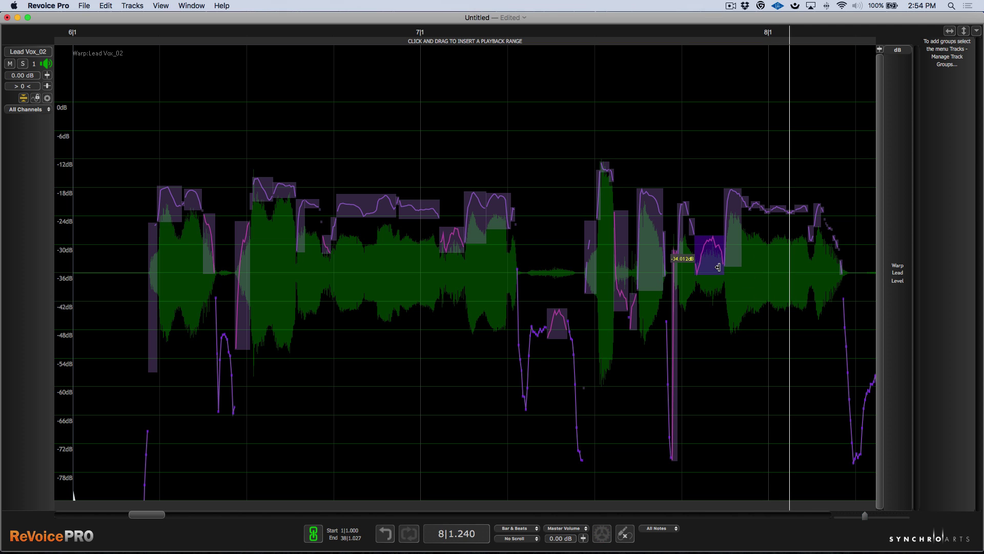
{"action": "left_click_drag", "start_coordinate": [710, 259], "coordinate": [710, 257]}
{"action": "left_click", "coordinate": [137, 34]}
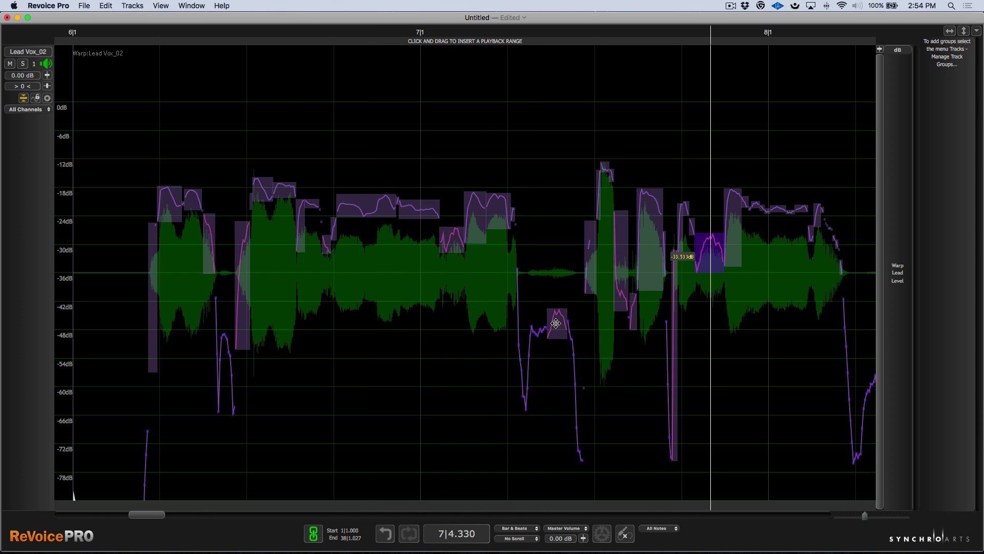
{"action": "left_click_drag", "start_coordinate": [556, 323], "coordinate": [556, 330]}
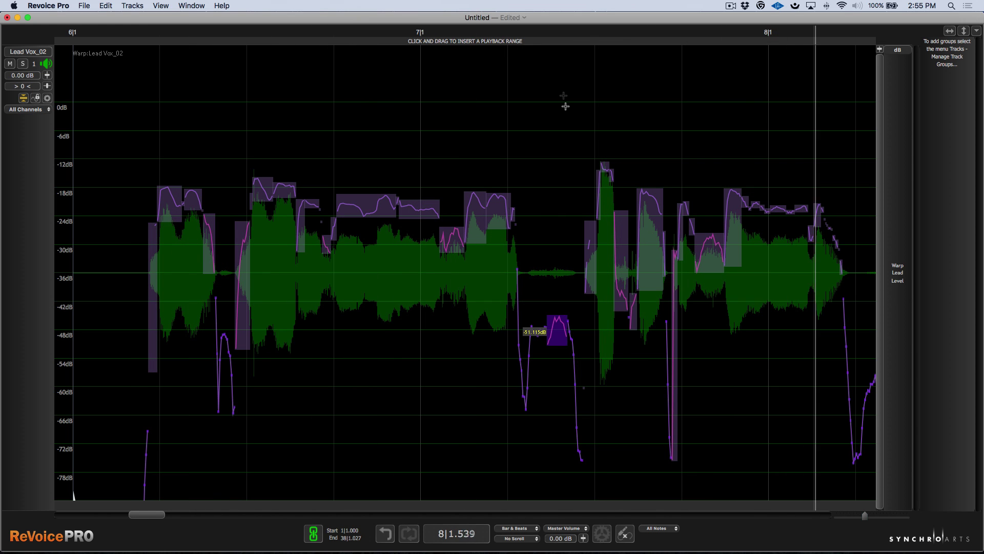
- Lower the breath block opening the bar 10 phrase to -53.333 dB and play it back
{"action": "scroll", "coordinate": [559, 171], "scroll_direction": "down", "scroll_amount": 3}
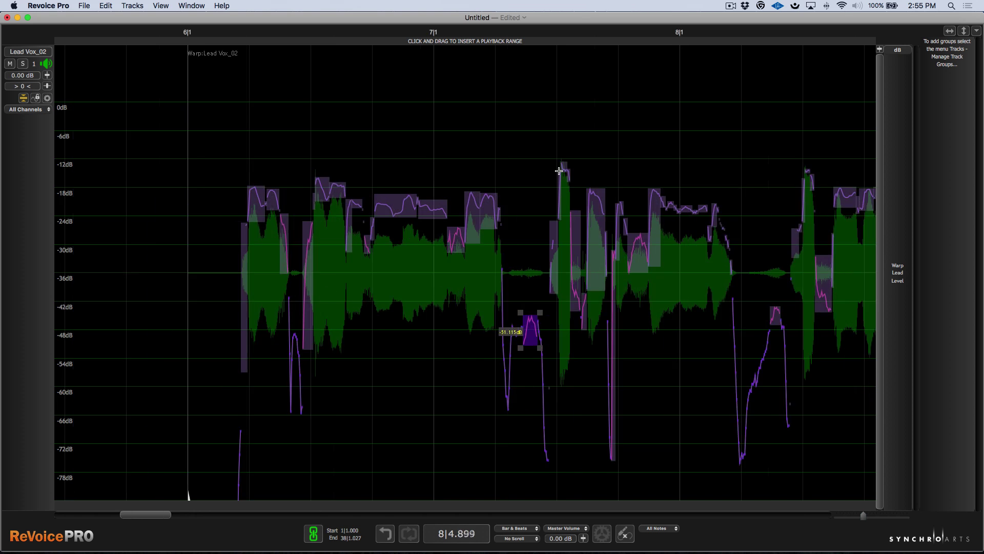
{"action": "scroll", "coordinate": [560, 193], "scroll_direction": "right", "scroll_amount": 5}
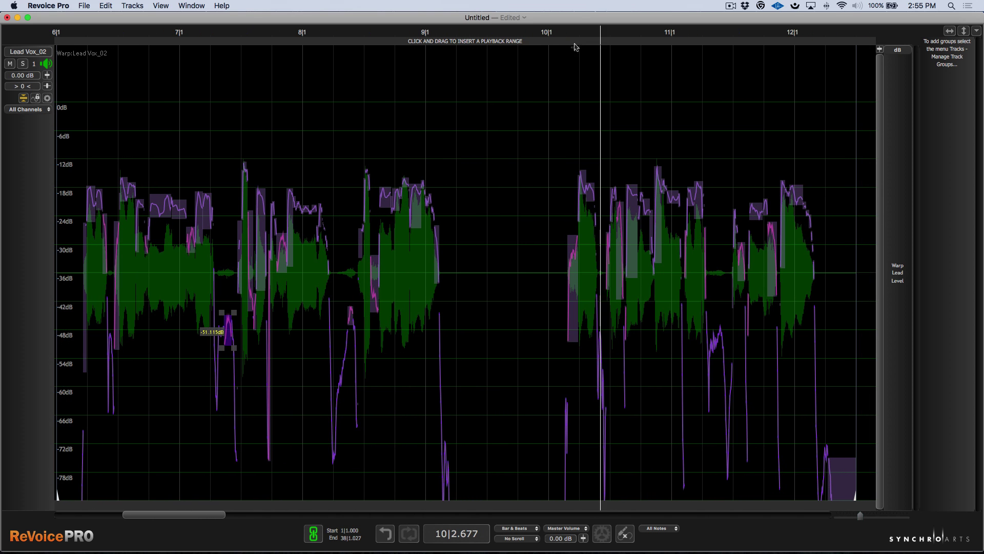
{"action": "left_click", "coordinate": [564, 32]}
{"action": "scroll", "coordinate": [569, 246], "scroll_direction": "up", "scroll_amount": 4}
{"action": "scroll", "coordinate": [574, 253], "scroll_direction": "up", "scroll_amount": 3}
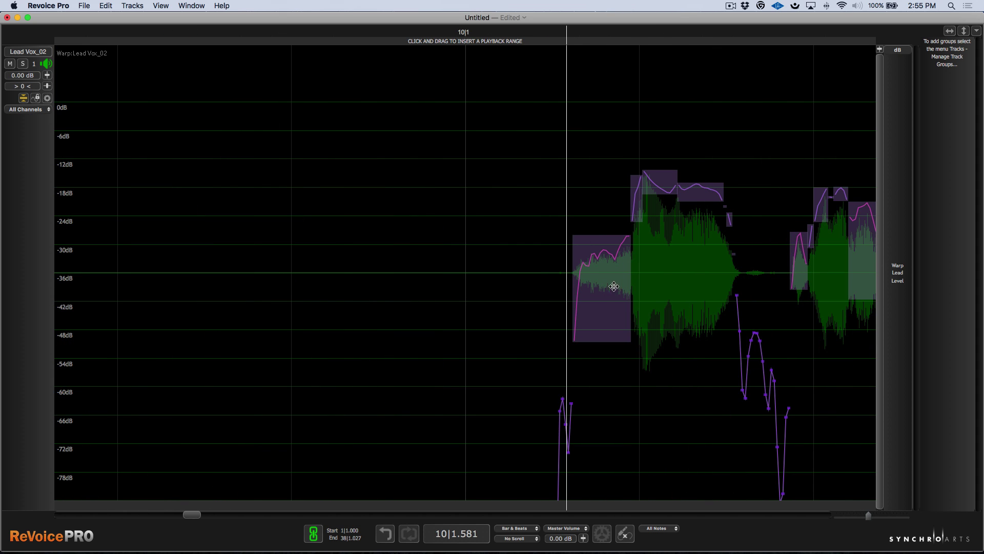
{"action": "left_click", "coordinate": [609, 273]}
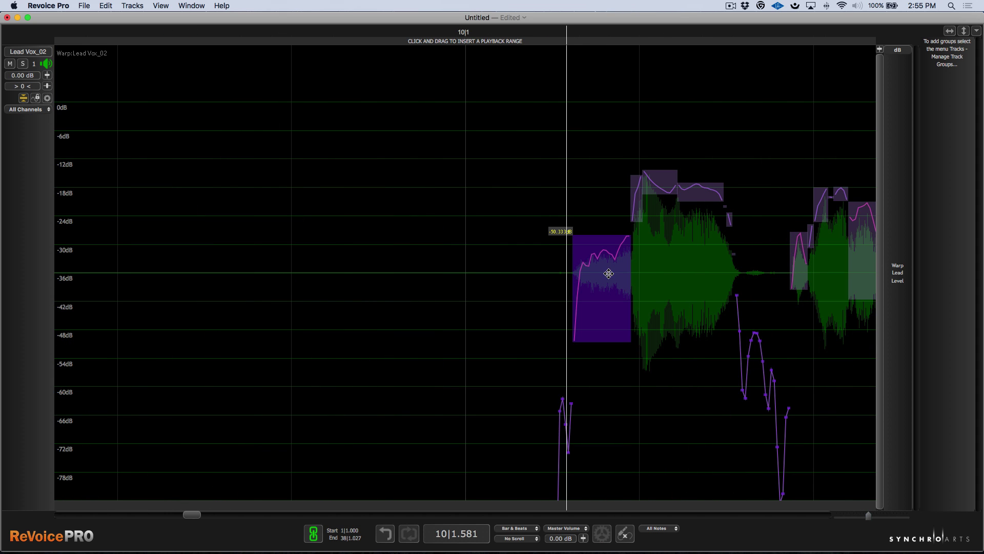
{"action": "left_click_drag", "start_coordinate": [608, 274], "coordinate": [607, 281]}
{"action": "scroll", "coordinate": [607, 280], "scroll_direction": "right", "scroll_amount": 5}
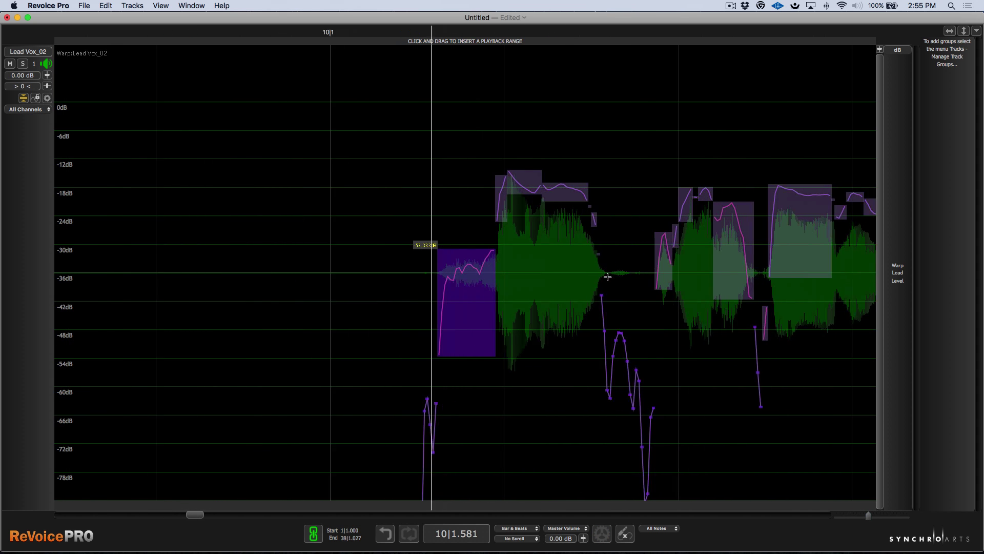
{"action": "scroll", "coordinate": [705, 253], "scroll_direction": "right", "scroll_amount": 3}
{"action": "key", "text": "space"}
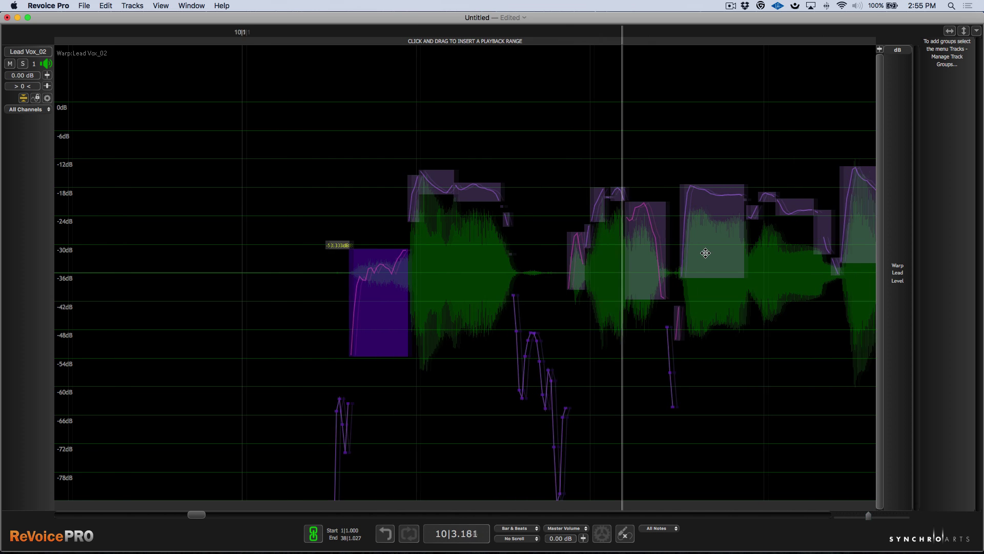
- Lower the two level blocks near bar 12 to about -31.7 dB and -28.65 dB
{"action": "scroll", "coordinate": [706, 253], "scroll_direction": "right", "scroll_amount": 6}
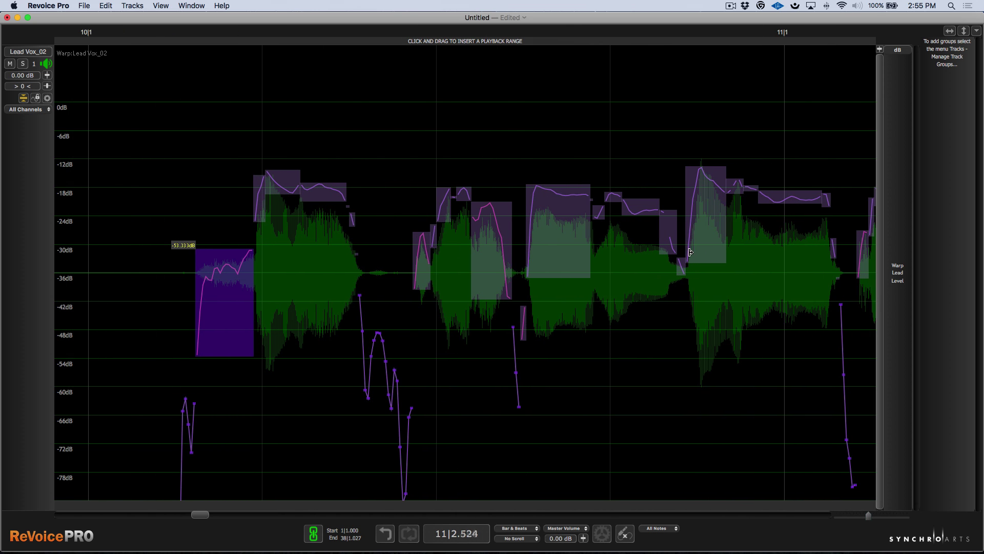
{"action": "scroll", "coordinate": [690, 252], "scroll_direction": "down", "scroll_amount": 5}
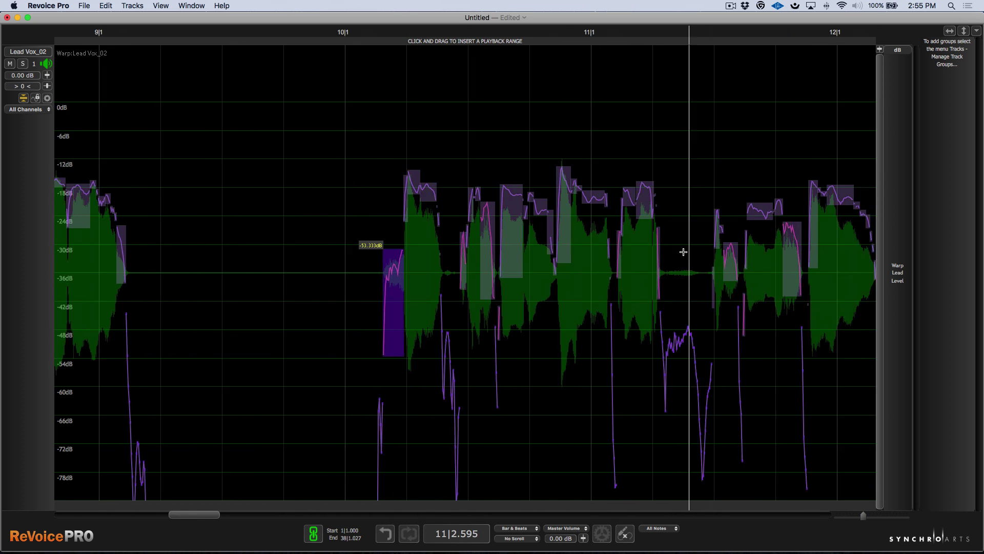
{"action": "left_click", "coordinate": [530, 32]}
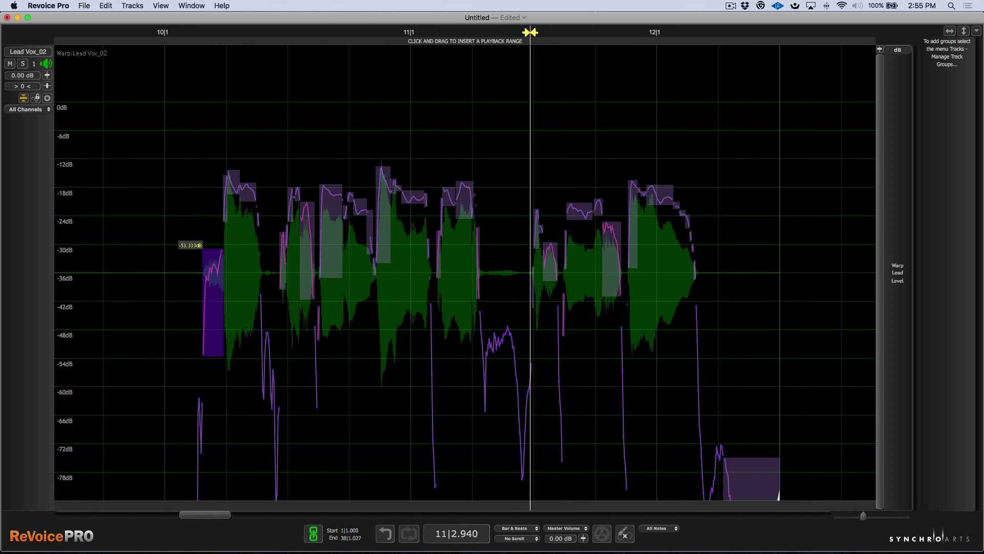
{"action": "left_click", "coordinate": [606, 32]}
{"action": "scroll", "coordinate": [512, 154], "scroll_direction": "up", "scroll_amount": 7}
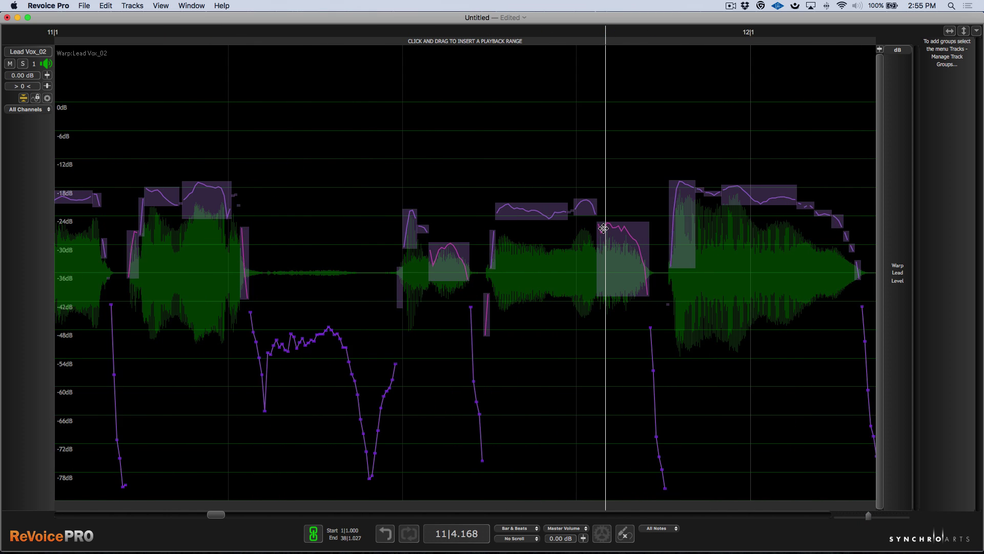
{"action": "left_click_drag", "start_coordinate": [380, 267], "coordinate": [381, 270]}
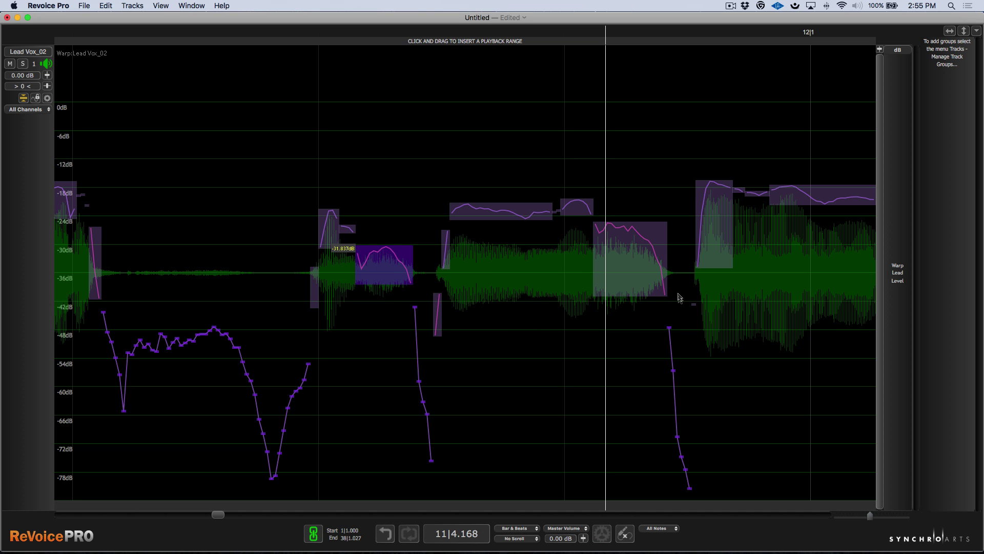
{"action": "left_click", "coordinate": [627, 269]}
{"action": "left_click_drag", "start_coordinate": [627, 269], "coordinate": [626, 283]}
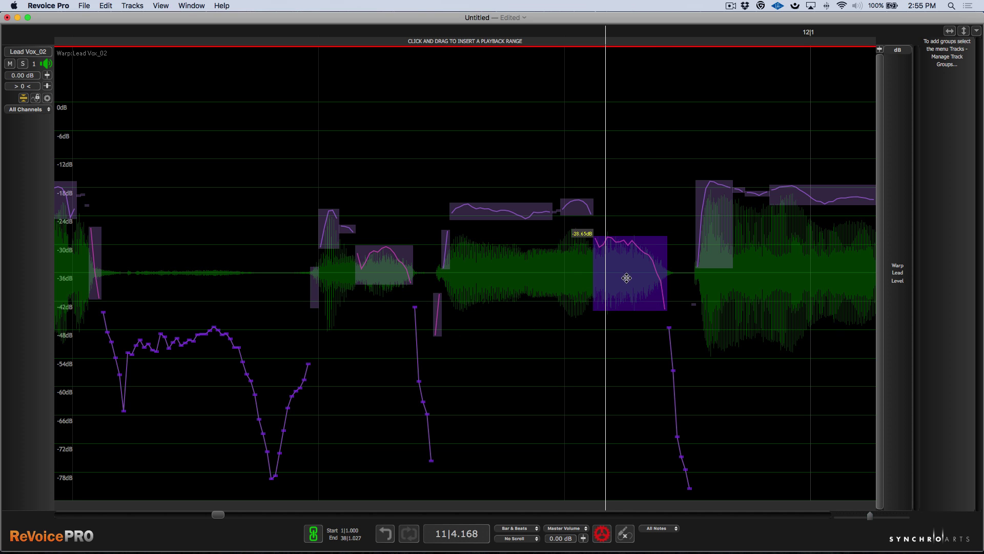
{"action": "left_click", "coordinate": [222, 26]}
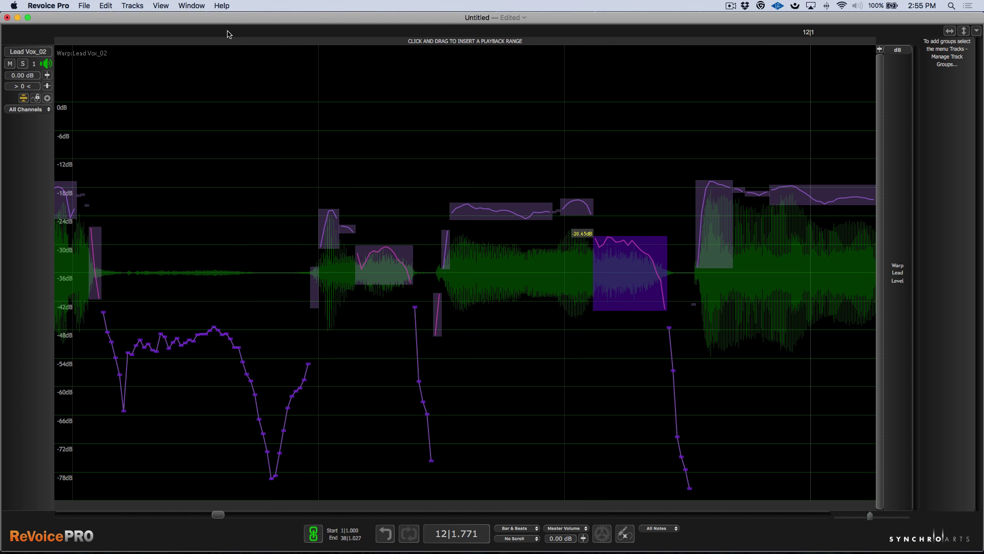
{"action": "scroll", "coordinate": [539, 279], "scroll_direction": "down", "scroll_amount": 3}
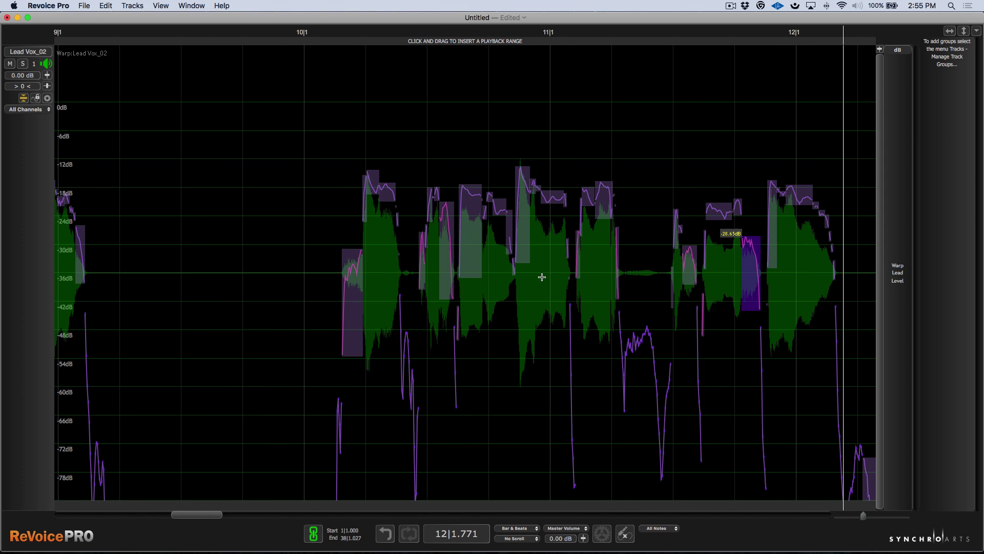
{"action": "scroll", "coordinate": [541, 277], "scroll_direction": "down", "scroll_amount": 3}
{"action": "scroll", "coordinate": [541, 277], "scroll_direction": "right", "scroll_amount": 5}
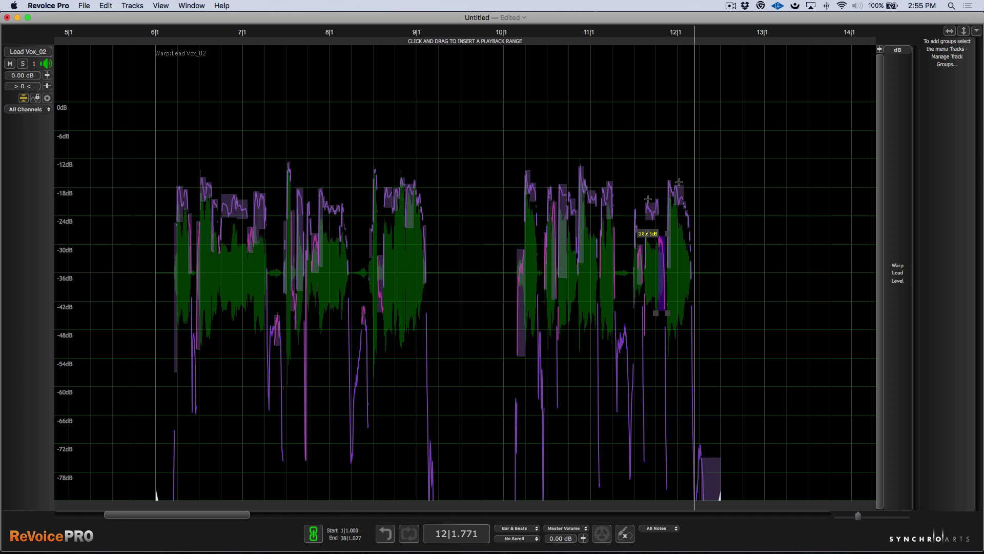
{"action": "left_click", "coordinate": [660, 30]}
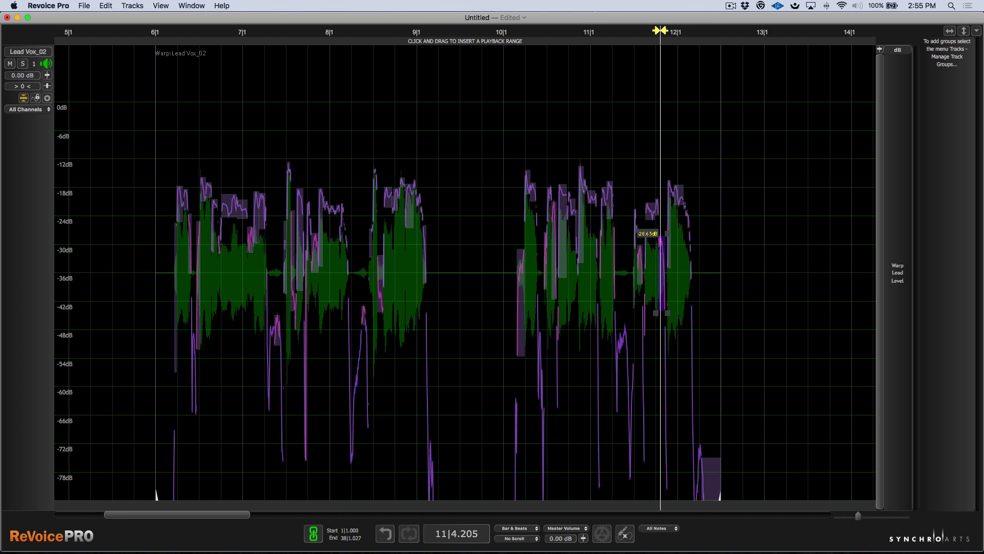
{"action": "scroll", "coordinate": [666, 256], "scroll_direction": "up", "scroll_amount": 6}
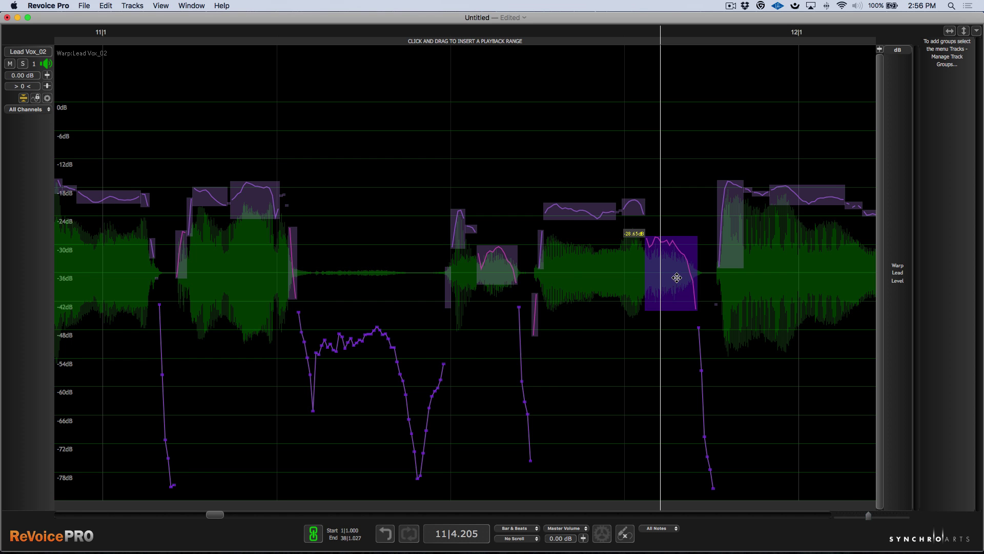
{"action": "scroll", "coordinate": [677, 278], "scroll_direction": "down", "scroll_amount": 8}
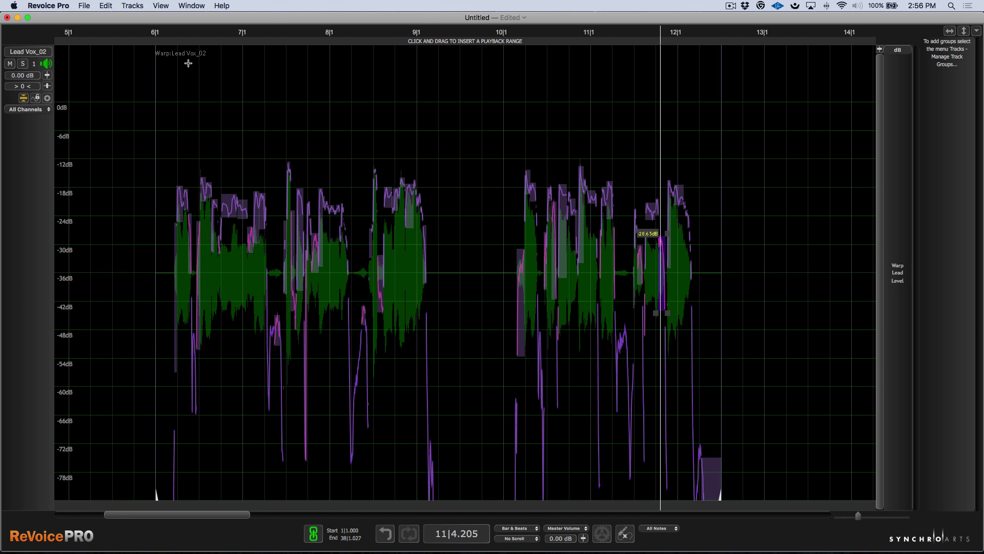
- Collapse the Lead Vox_02 track, then drag its lower edge to a medium lane height
{"action": "left_click", "coordinate": [24, 99]}
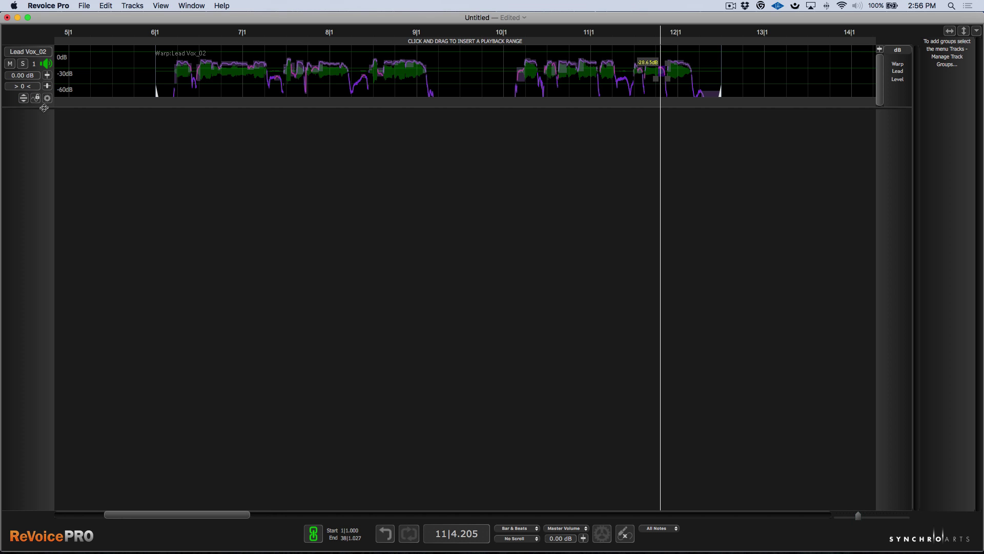
{"action": "left_click_drag", "start_coordinate": [45, 108], "coordinate": [84, 397]}
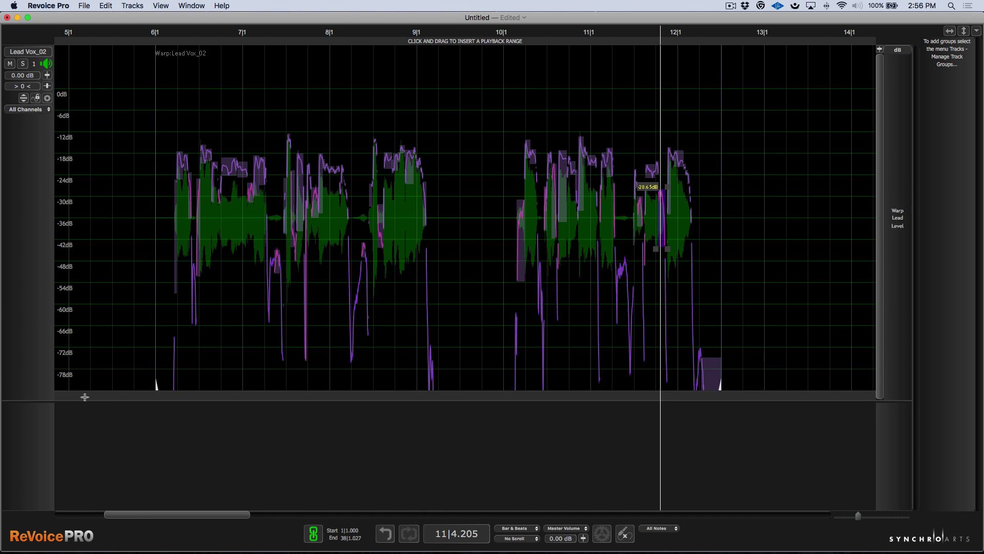